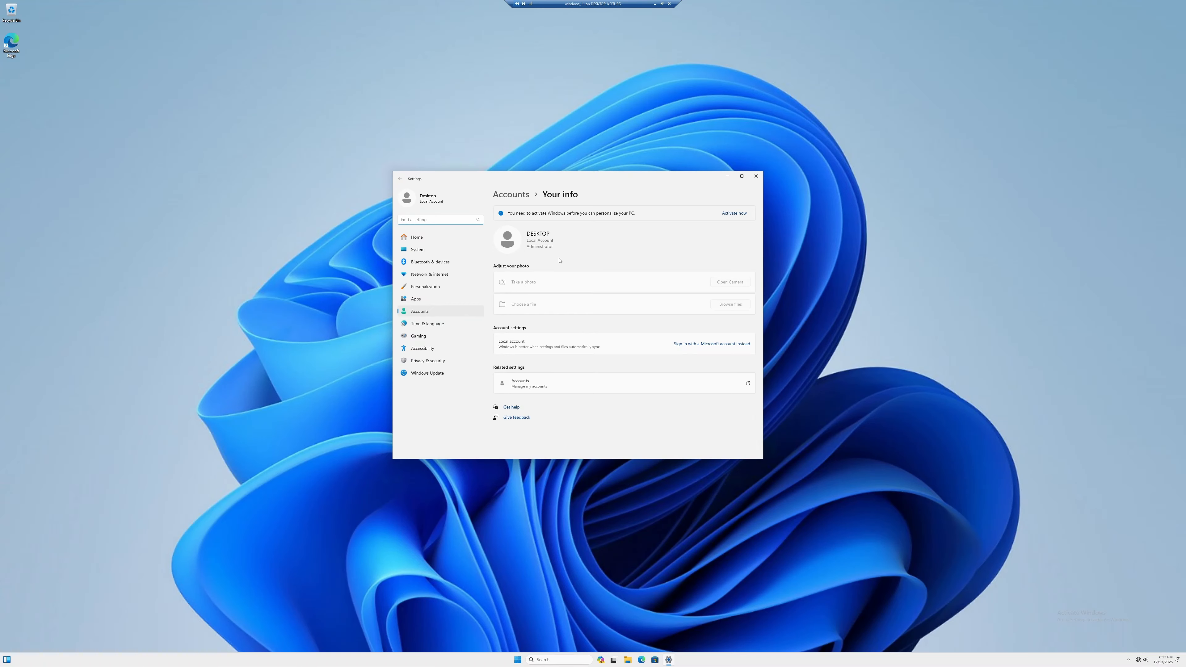
Close the account settings window and search Windows for "windows update"
{"action": "left_click", "coordinate": [756, 176]}
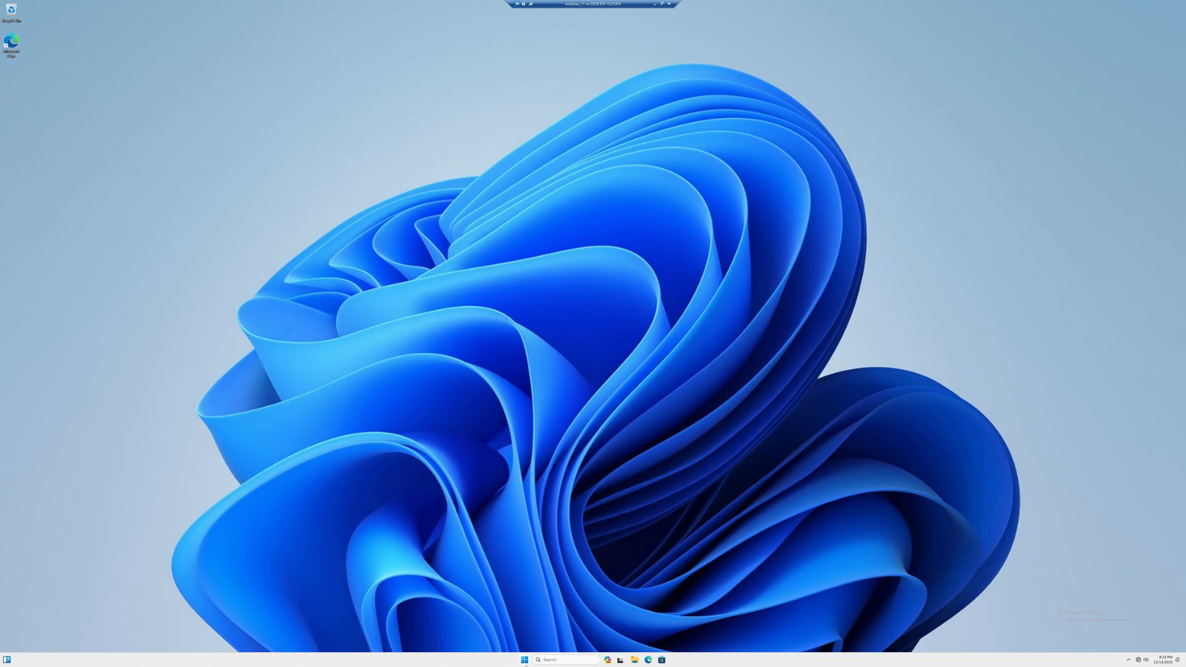
{"action": "left_click", "coordinate": [562, 660]}
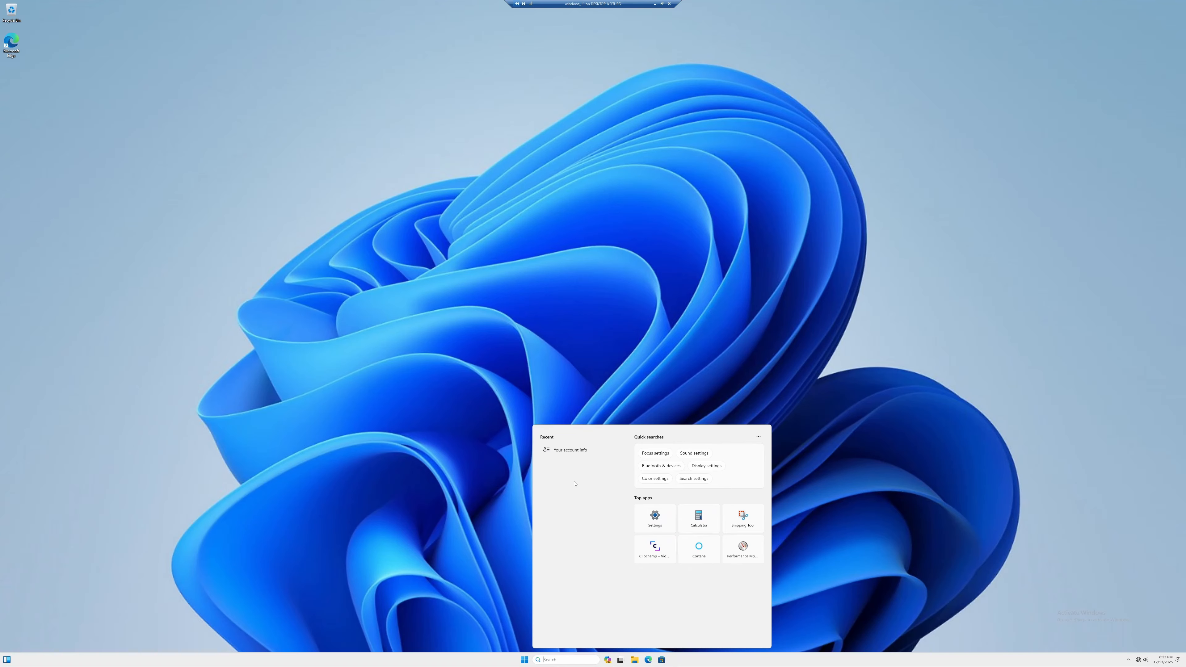
{"action": "type", "text": "windows"}
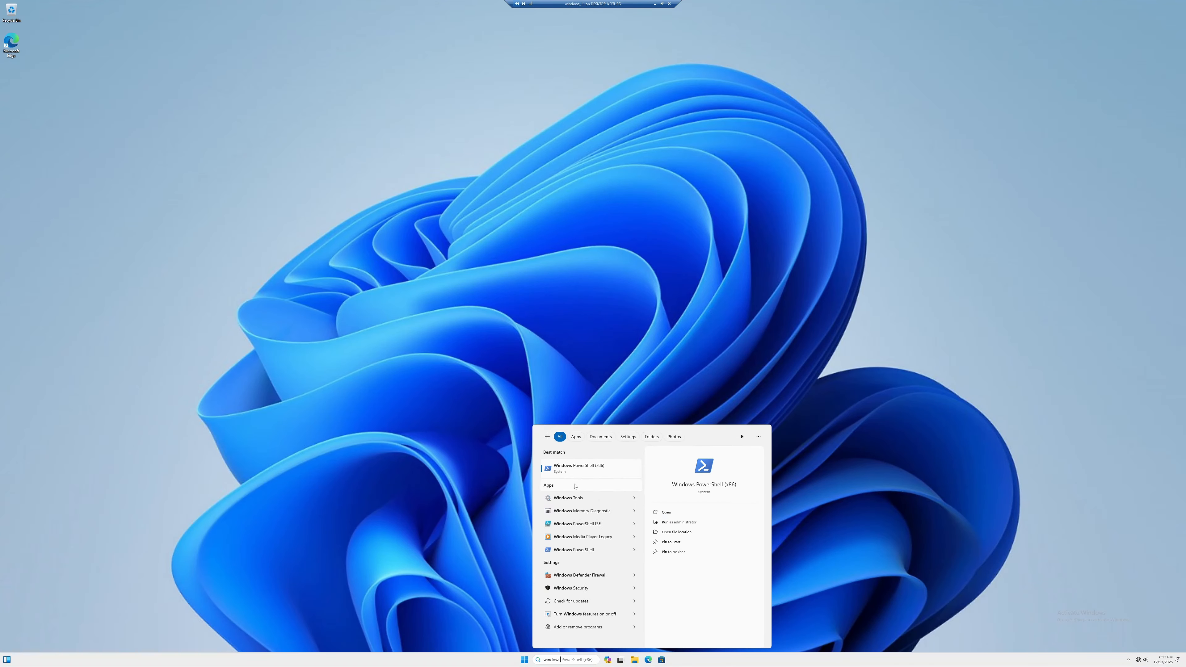
{"action": "type", "text": " update"}
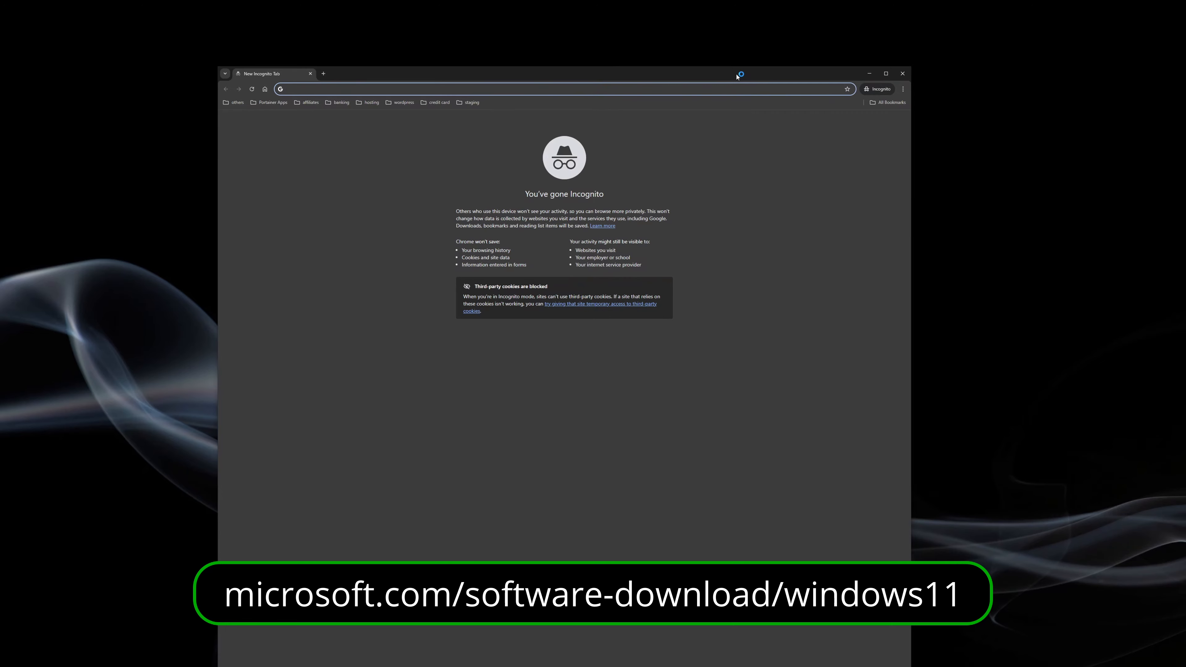
In Chrome, download MediaCreationTool.exe from microsoft.com/software-download/windows11 into the Downloads folder and show the file there
{"action": "type", "text": "microsoft.com/software-download/windows11"}
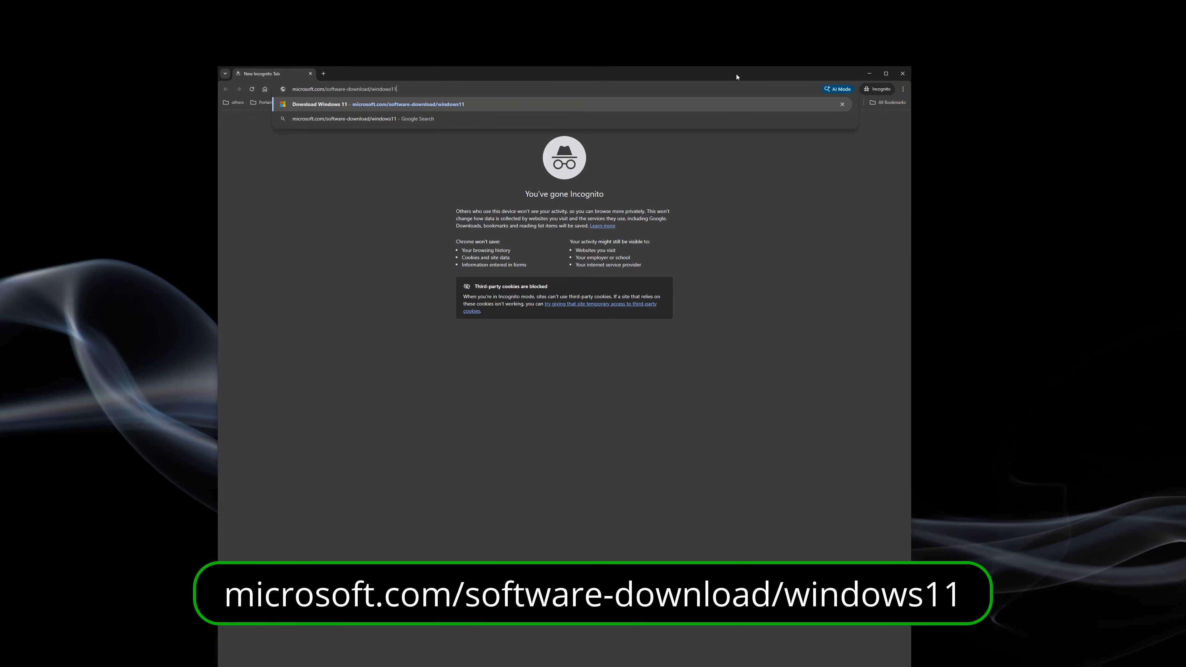
{"action": "key", "text": "Return"}
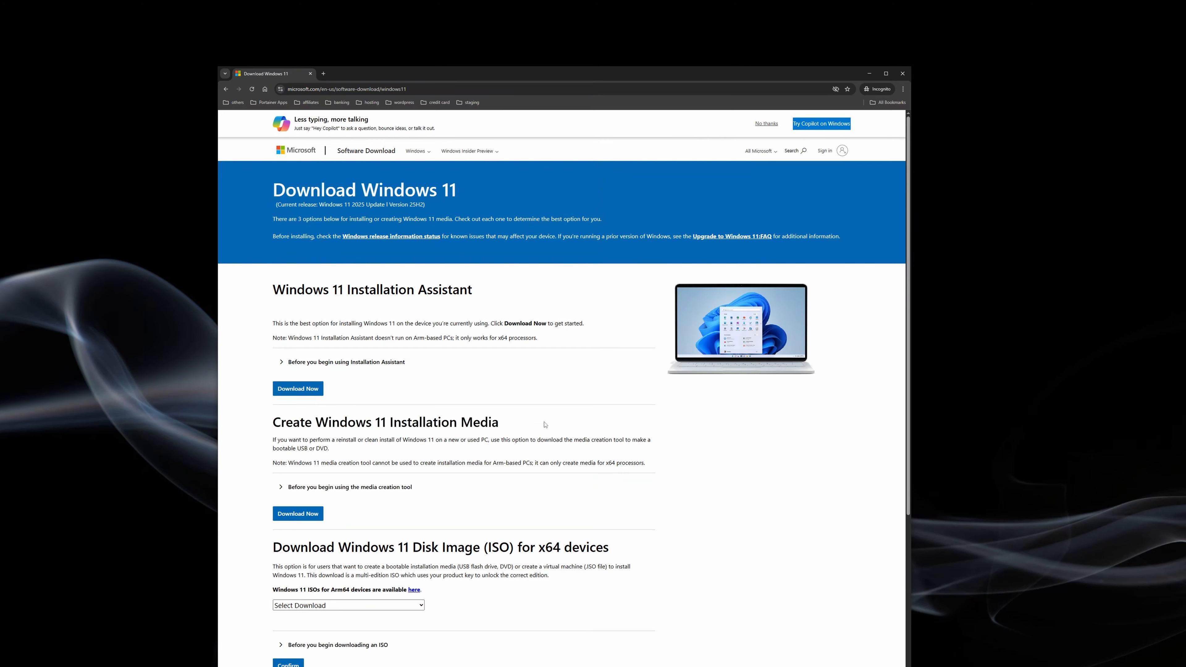
{"action": "left_click", "coordinate": [297, 513]}
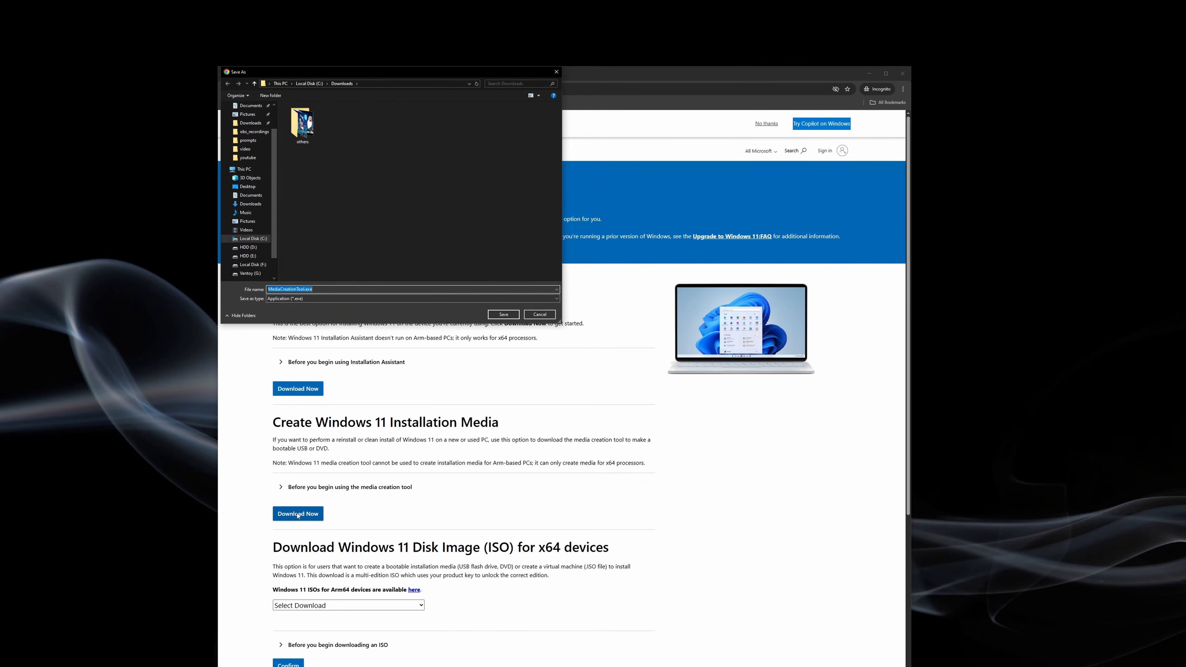
{"action": "key", "text": "Return"}
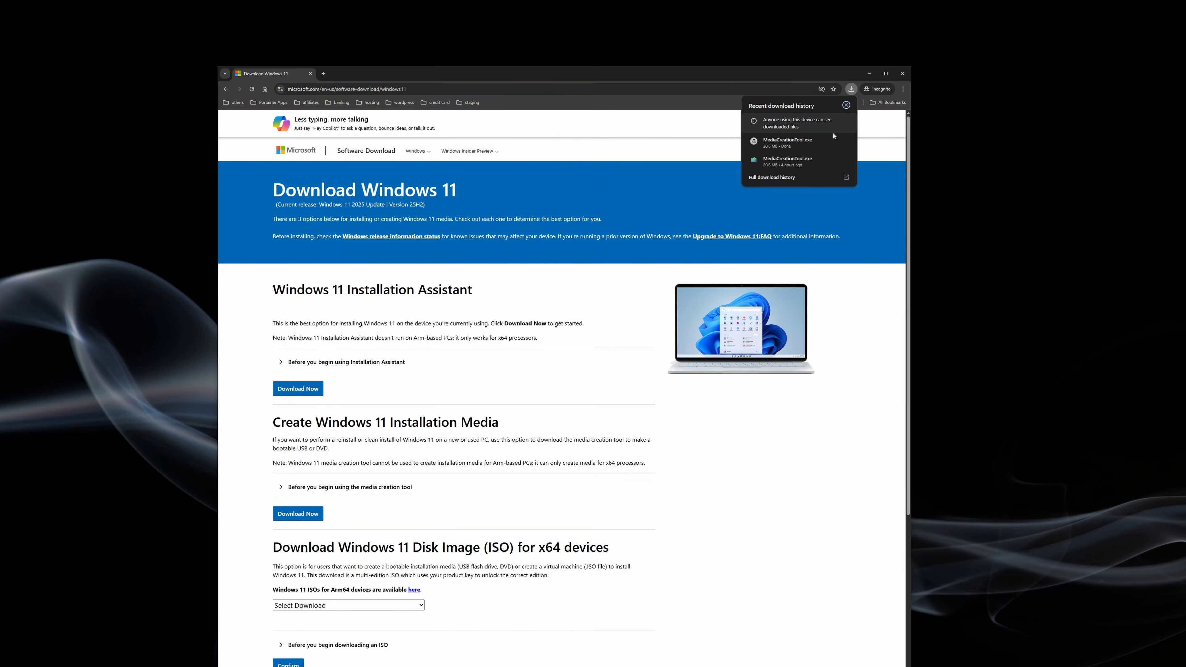
{"action": "left_click", "coordinate": [835, 144]}
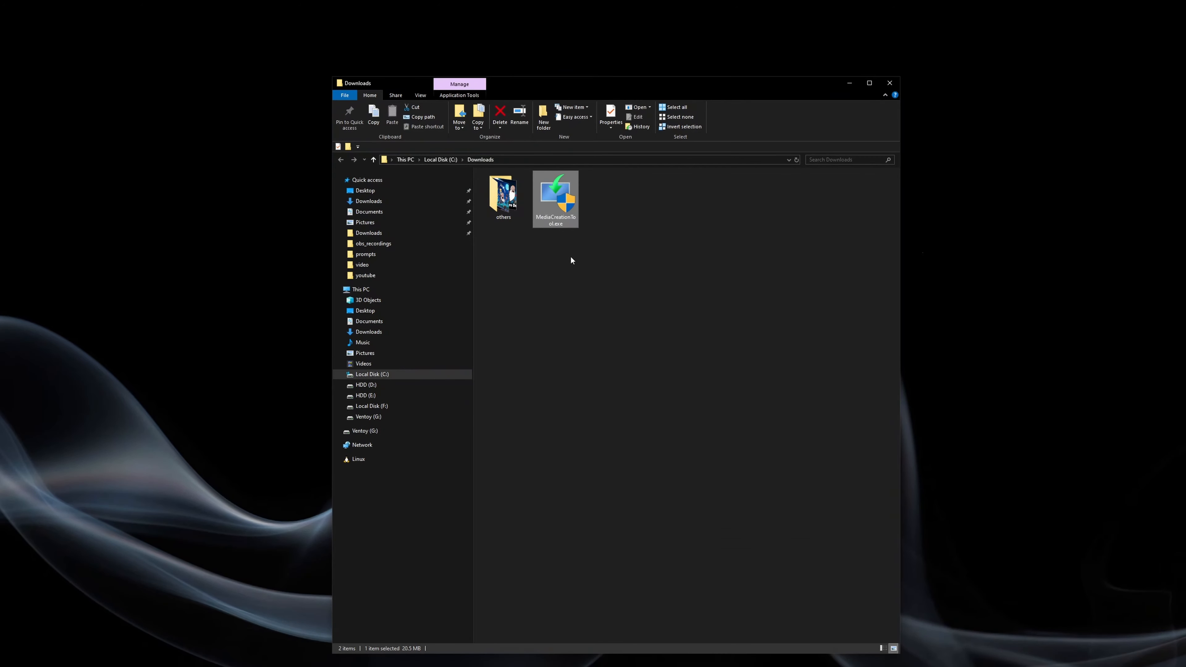
Run MediaCreationTool.exe, accept the license terms, and continue with English (United States) and Windows 11 without the recommended-options setting
{"action": "mouse_move", "coordinate": [556, 208]}
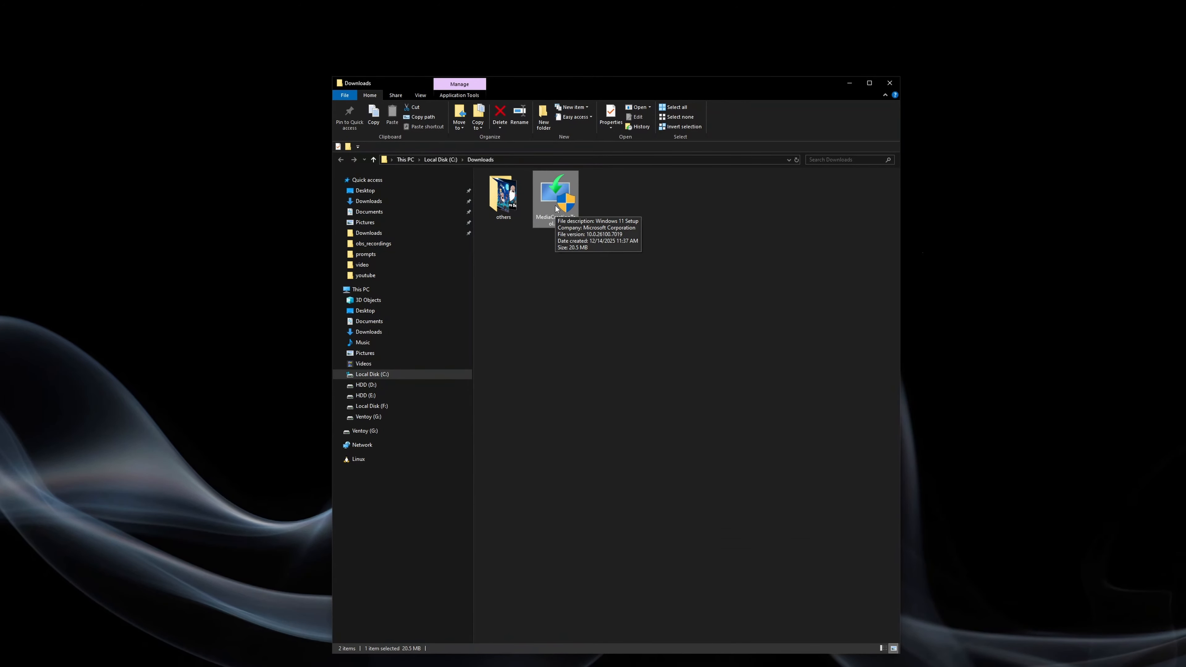
{"action": "double_click", "coordinate": [556, 209]}
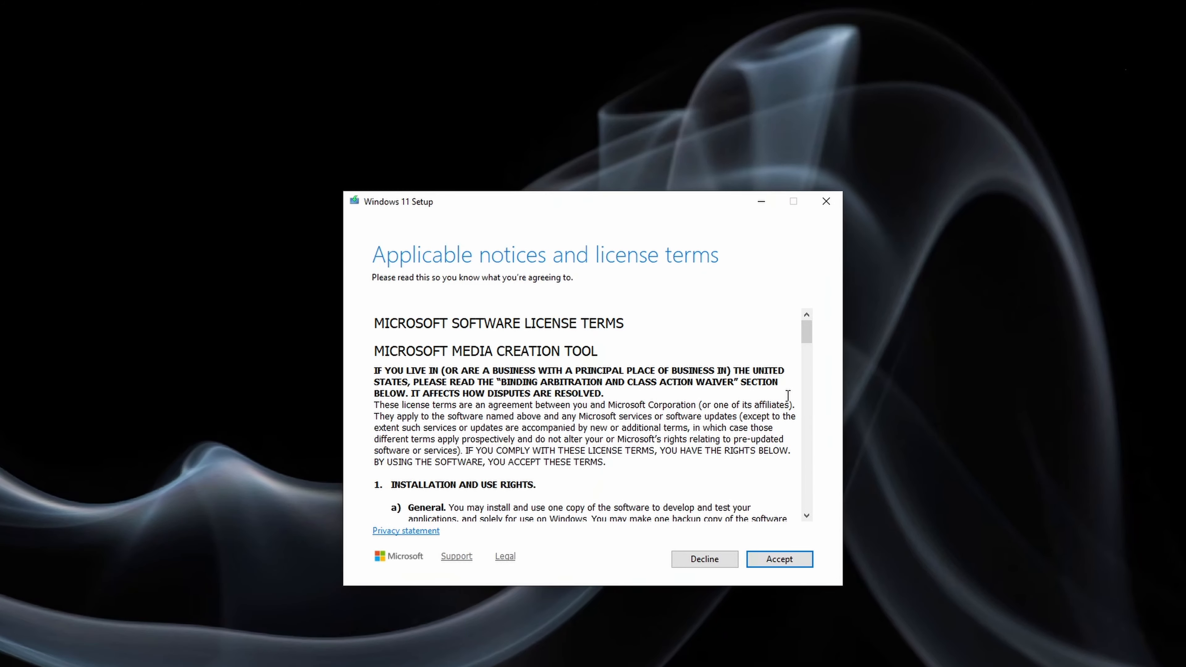
{"action": "left_click", "coordinate": [779, 558]}
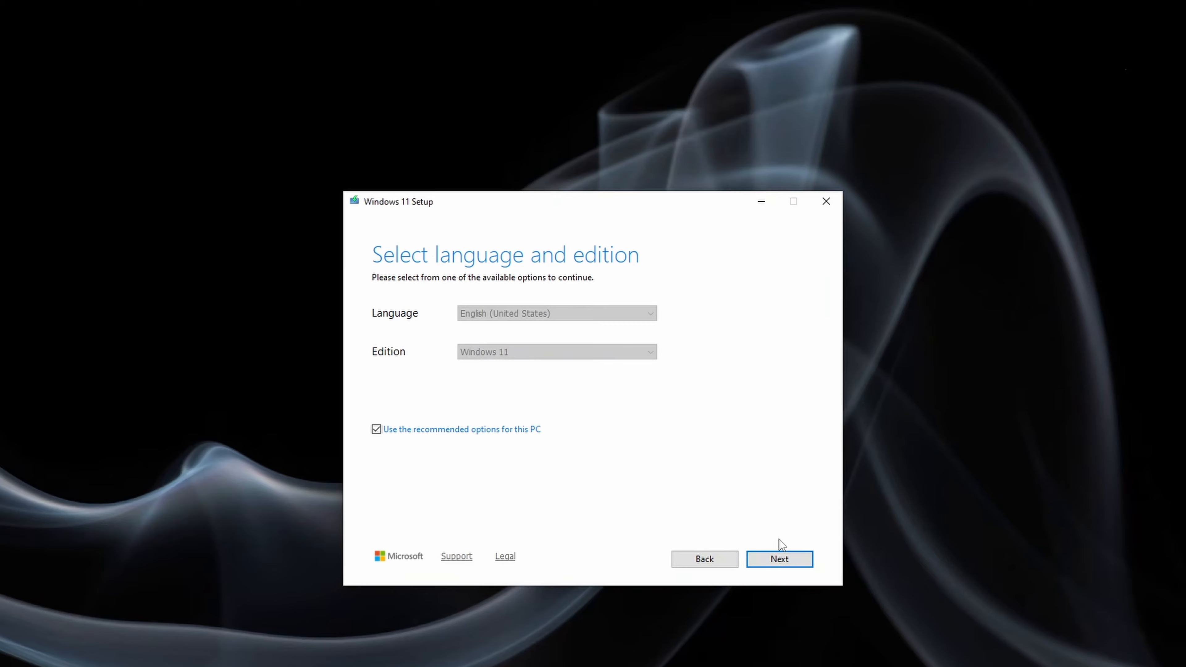
{"action": "left_click", "coordinate": [460, 434]}
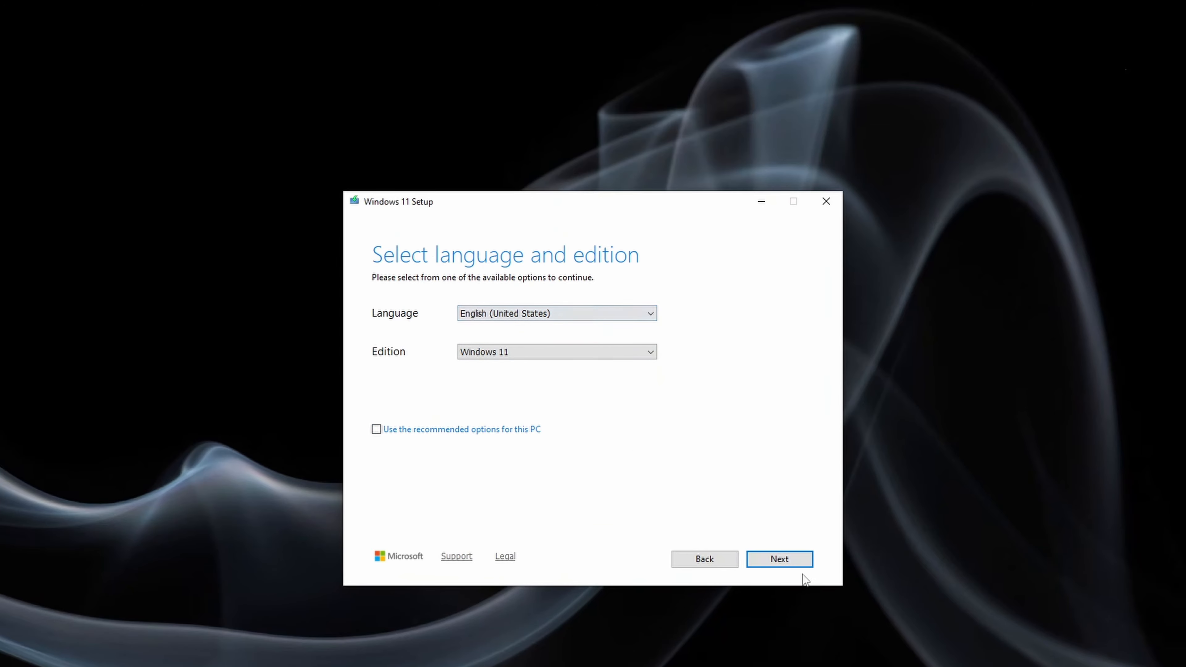
{"action": "left_click", "coordinate": [794, 558]}
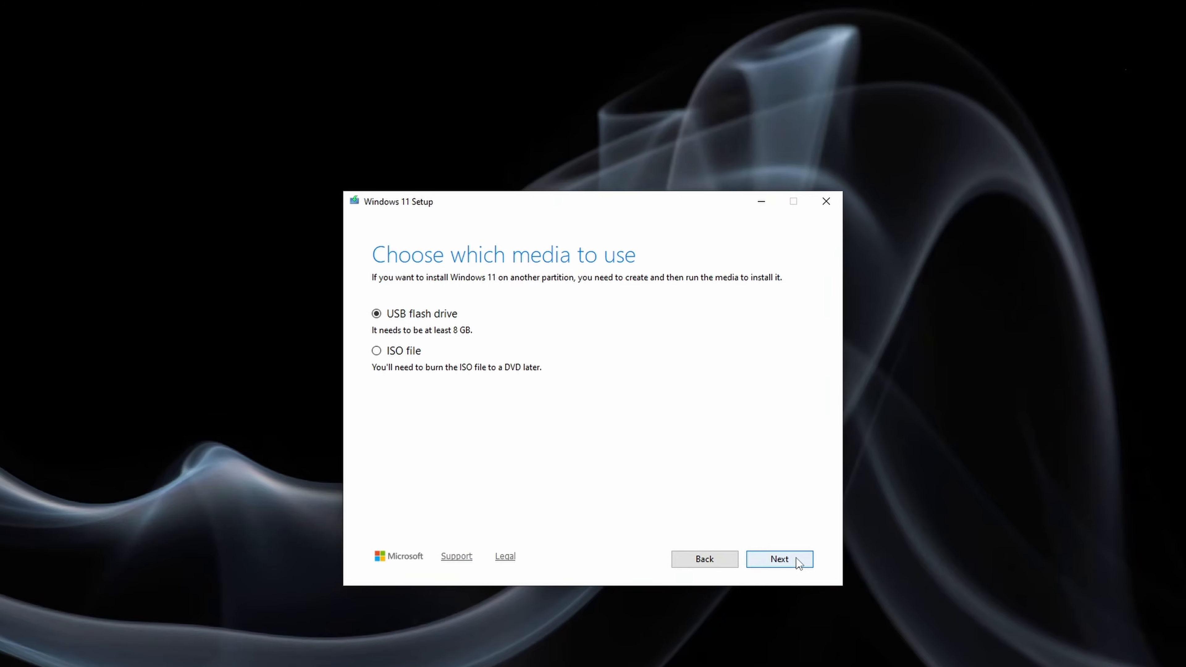
Create the installation media as an ISO file saved as Windows.iso in the Downloads folder, and finish the setup tool
{"action": "left_click", "coordinate": [398, 351]}
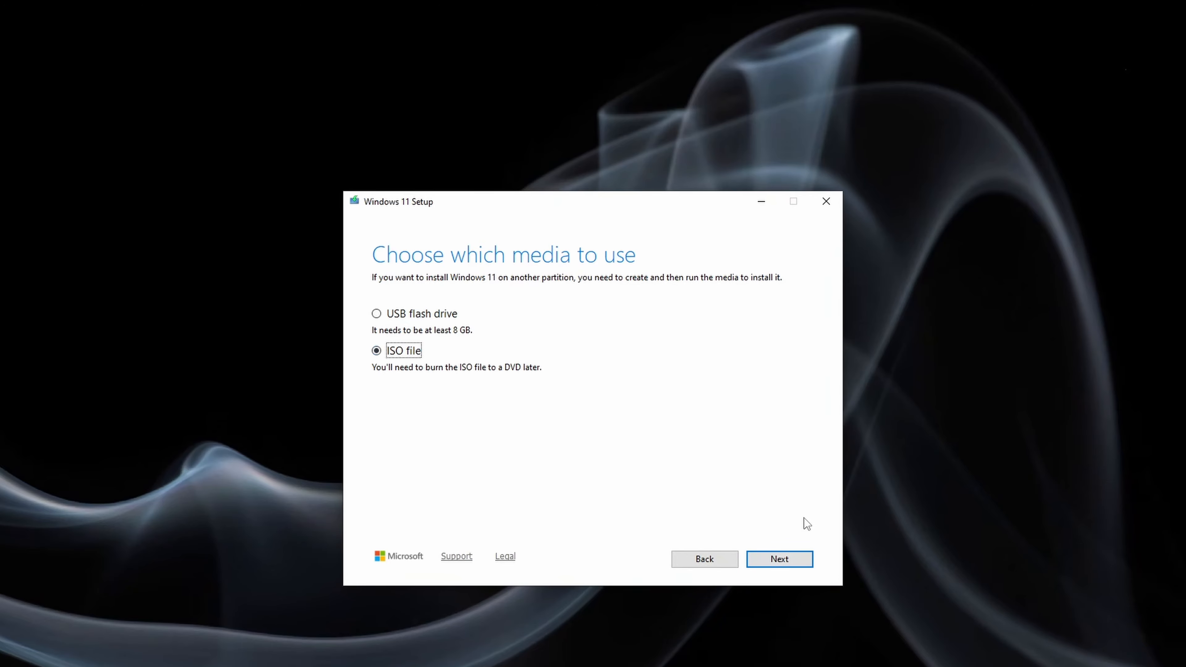
{"action": "left_click", "coordinate": [790, 558]}
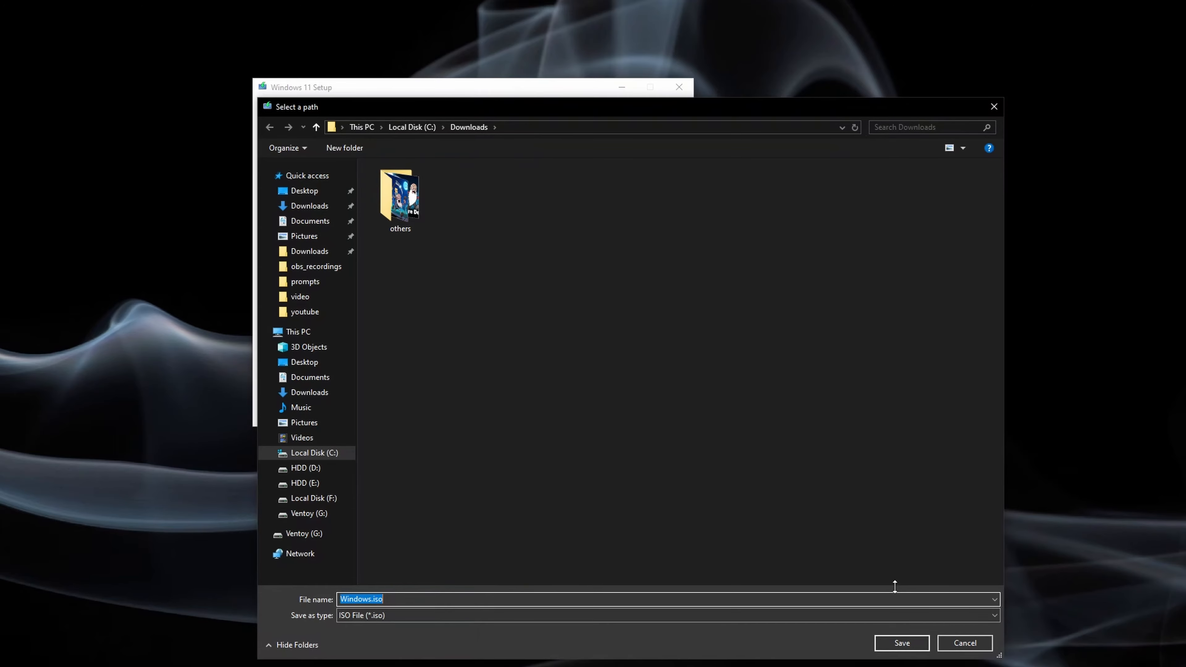
{"action": "left_click", "coordinate": [902, 642]}
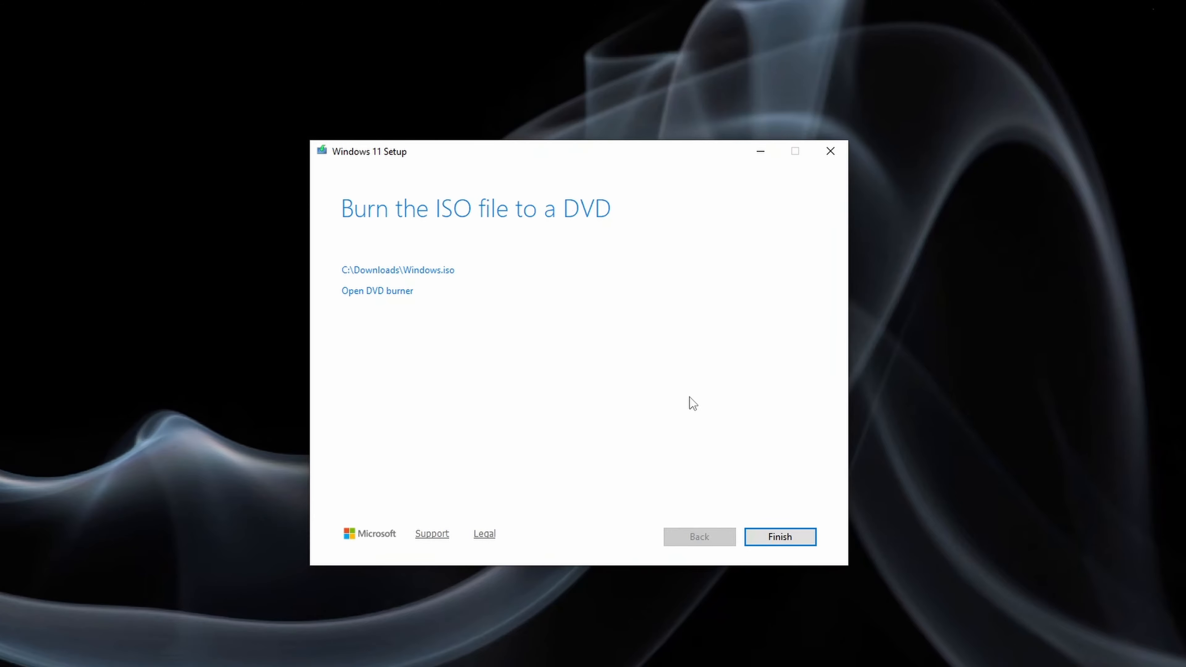
{"action": "left_click", "coordinate": [413, 272]}
{"action": "left_click", "coordinate": [794, 534]}
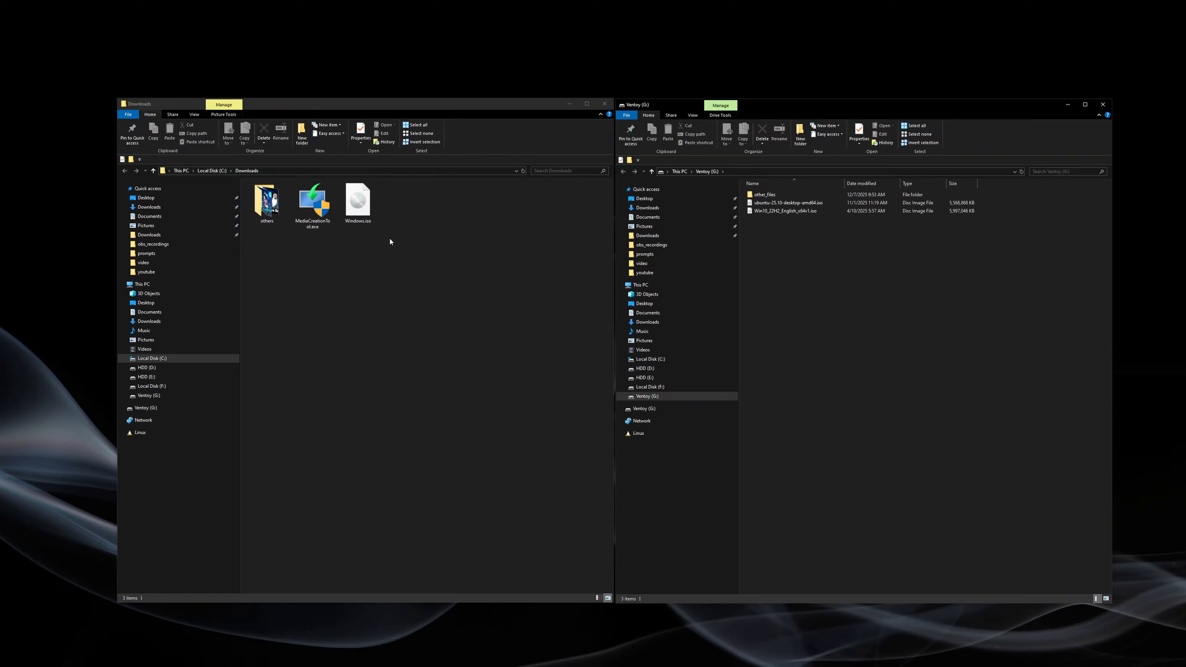
Copy Windows.iso from the Downloads folder to the Ventoy (G:) drive
{"action": "right_click", "coordinate": [356, 206]}
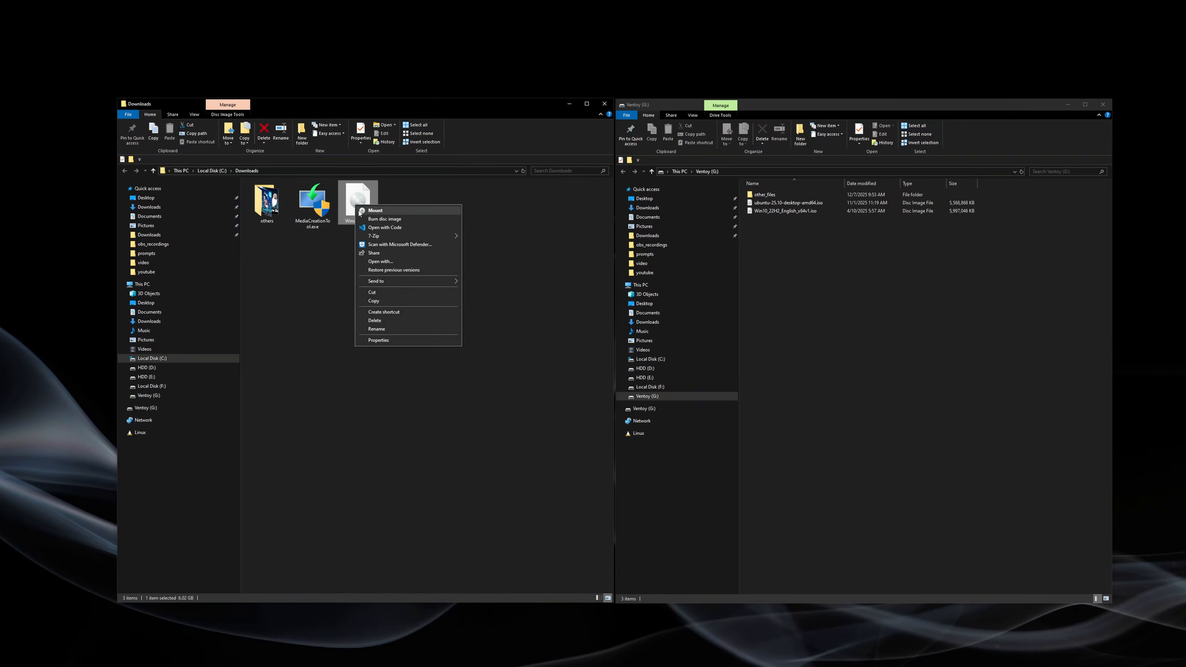
{"action": "left_click", "coordinate": [391, 303]}
{"action": "right_click", "coordinate": [775, 258]}
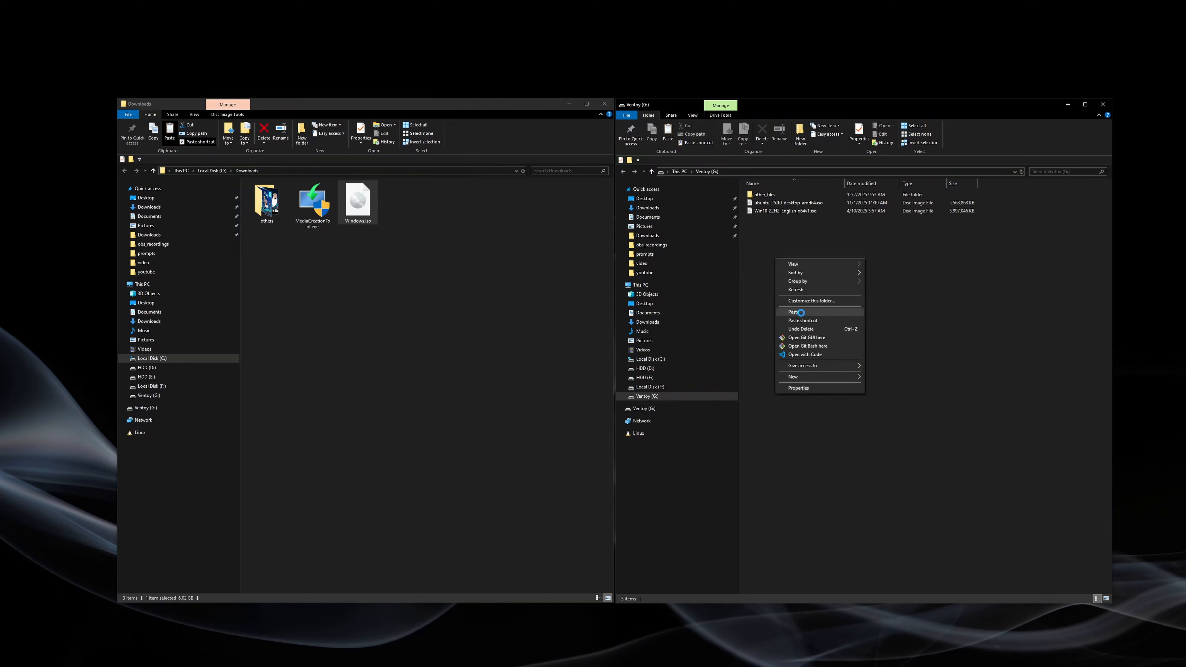
{"action": "left_click", "coordinate": [796, 311]}
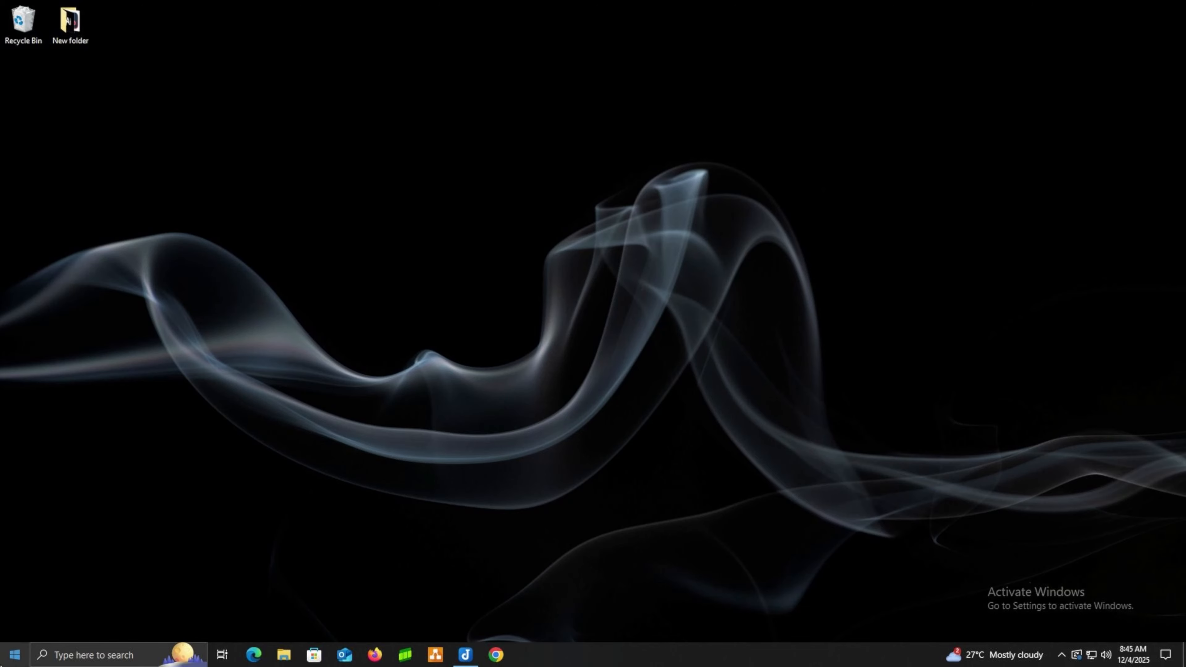
Restart the computer to get into the BIOS
{"action": "left_click", "coordinate": [14, 654]}
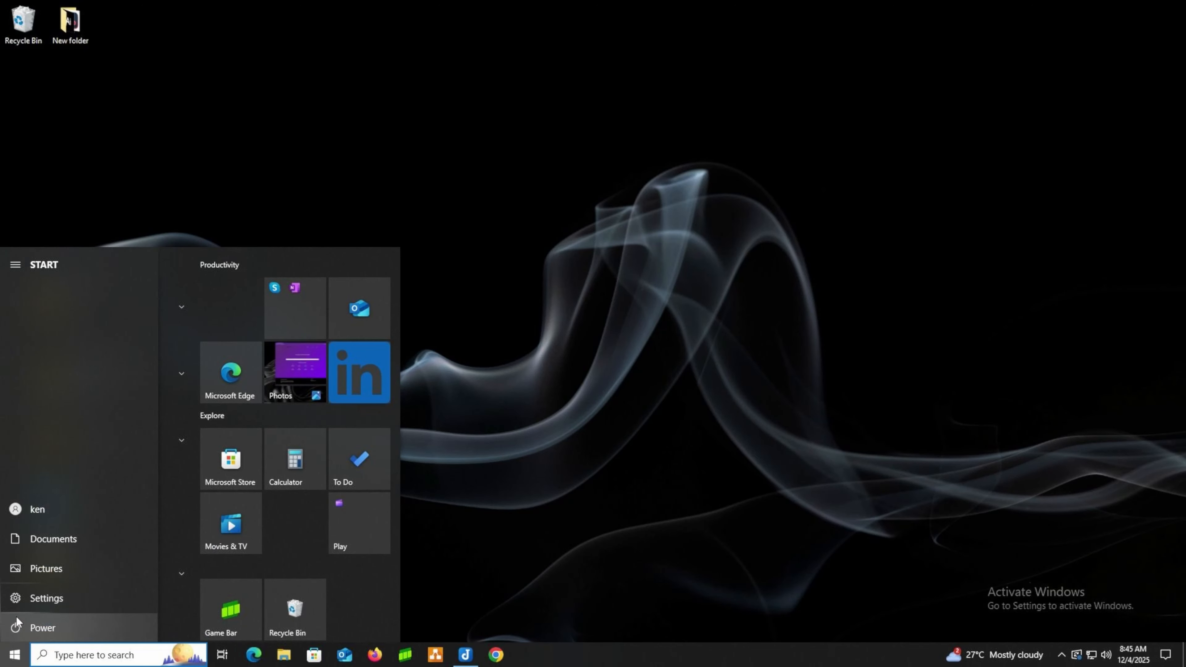
{"action": "left_click", "coordinate": [29, 628]}
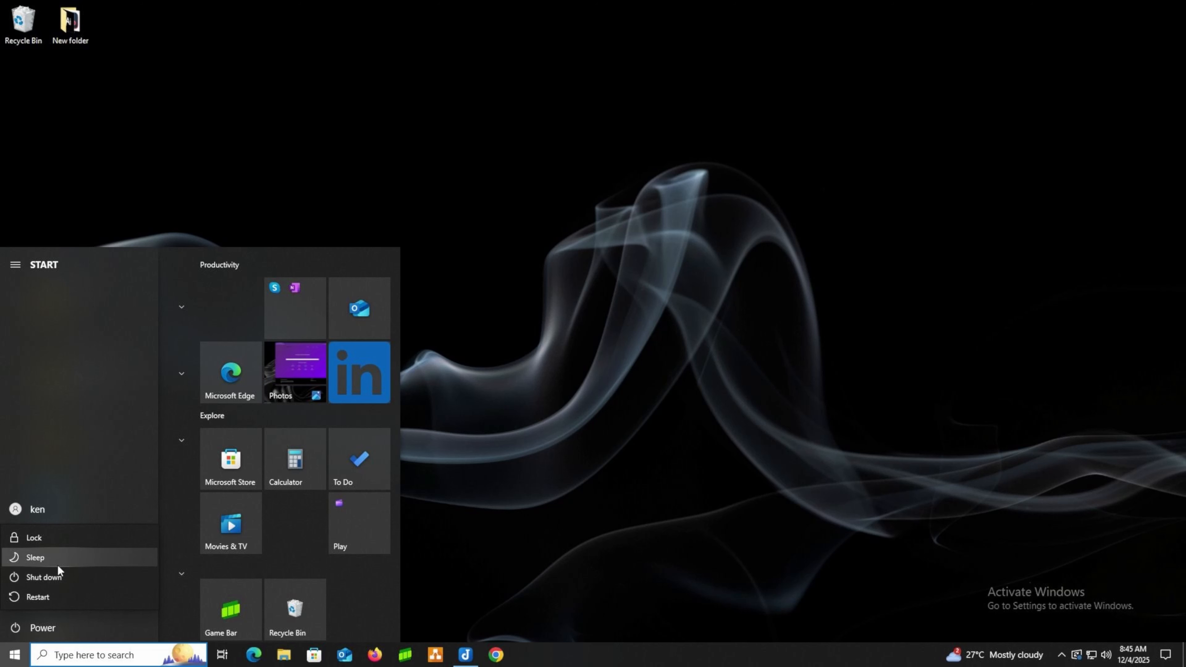
{"action": "left_click", "coordinate": [71, 595]}
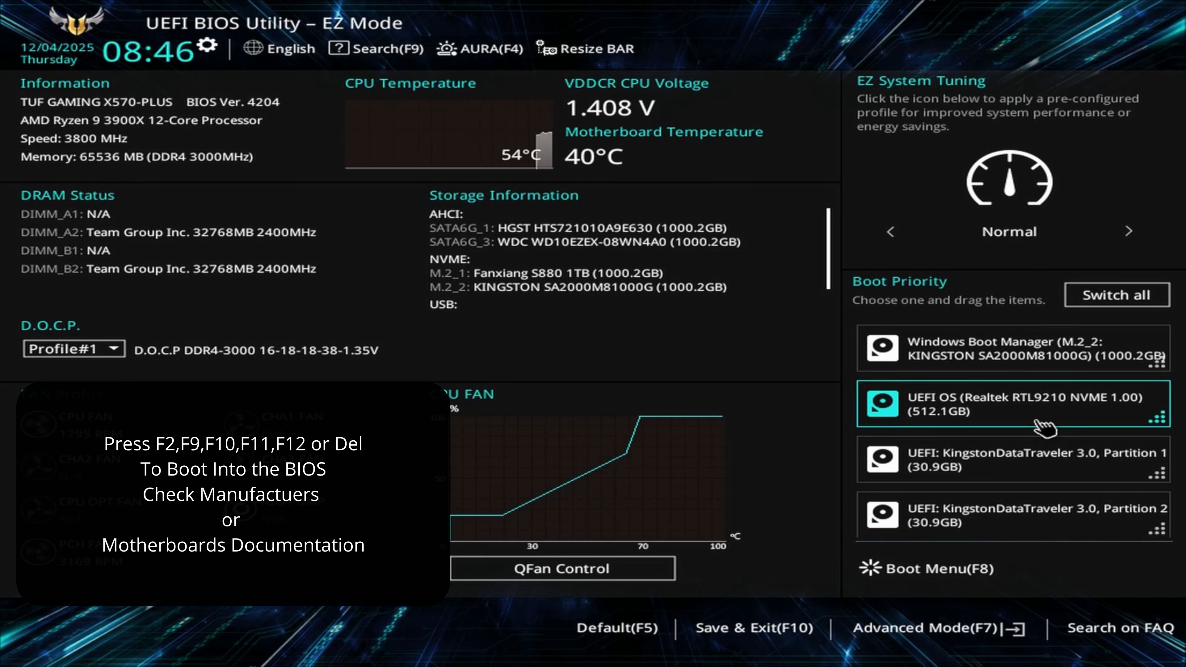
Move UEFI OS (Realtek RTL9210 NVME 1.00) to first place in the boot priority, then save the configuration and reset
{"action": "left_click_drag", "start_coordinate": [1042, 426], "coordinate": [988, 369]}
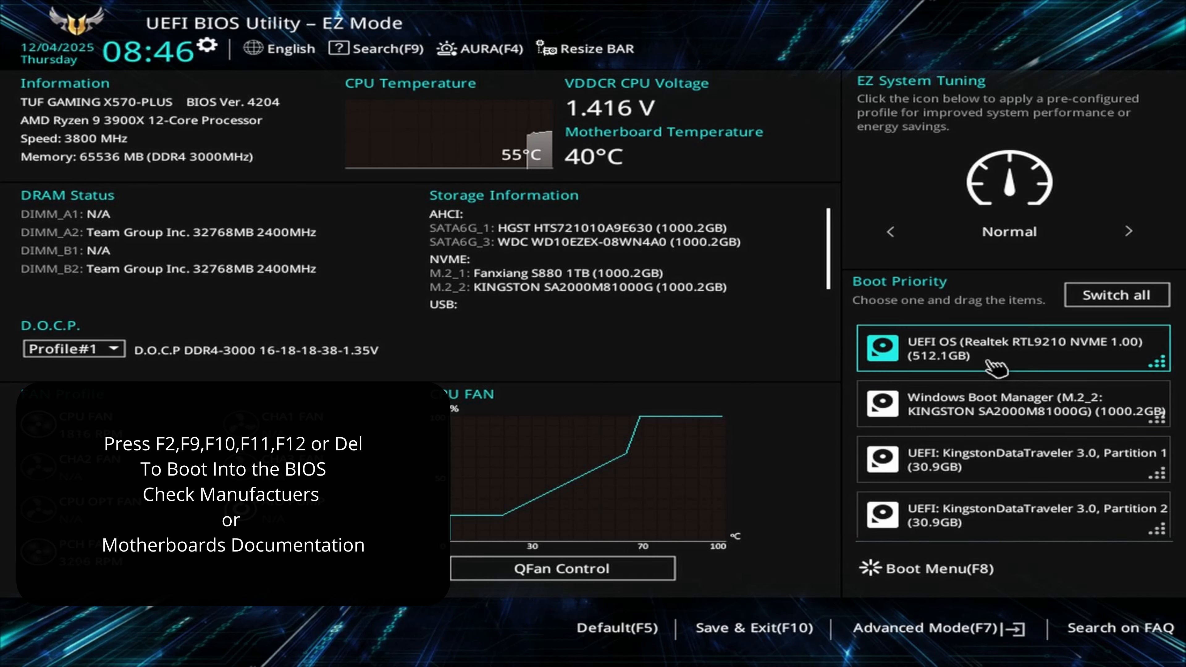
{"action": "left_click", "coordinate": [763, 646]}
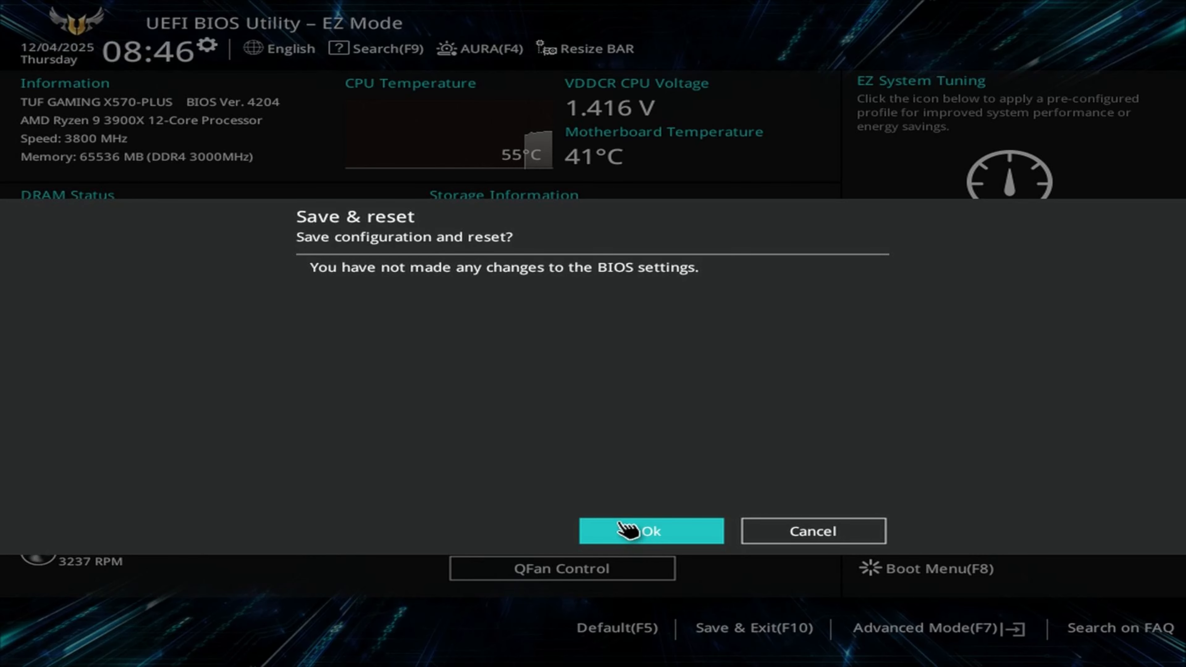
{"action": "left_click", "coordinate": [628, 530]}
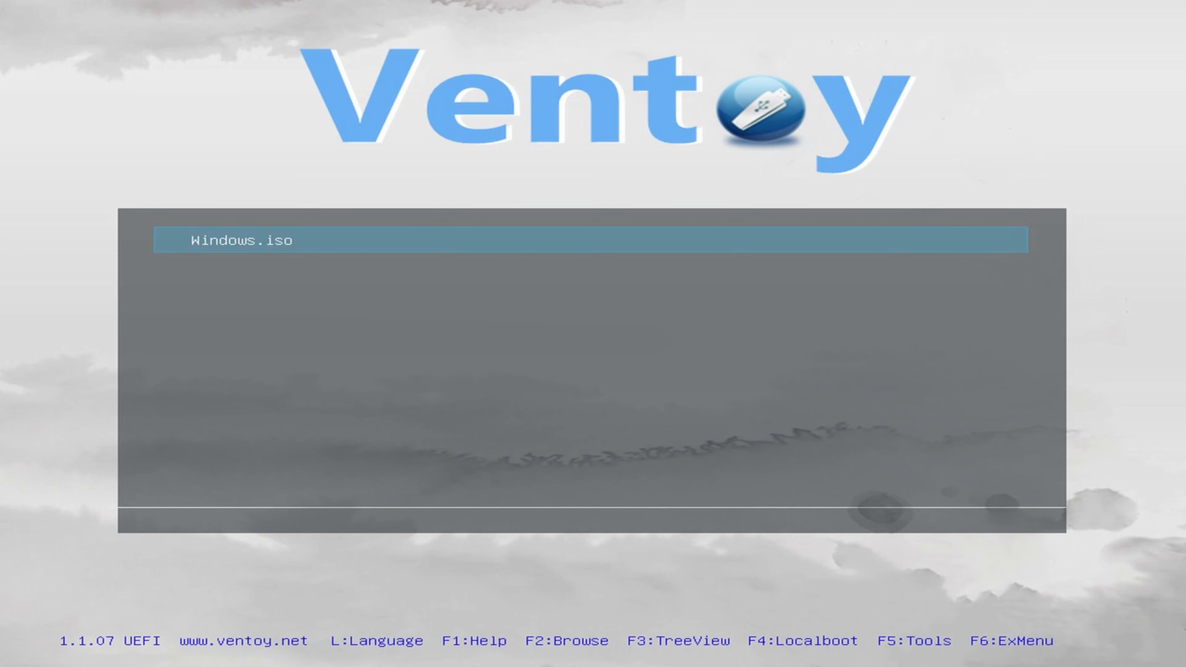
Boot Windows.iso from Ventoy and start the installation with English (United States) and the US keyboard, without a product key
{"action": "key", "text": "Return"}
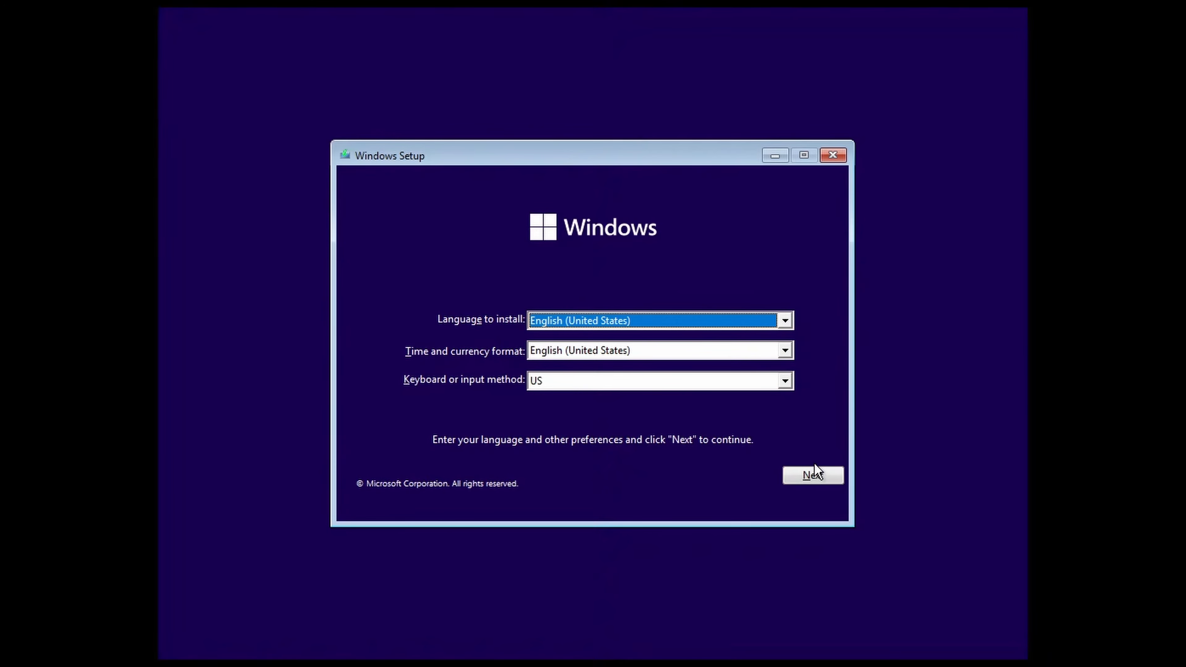
{"action": "left_click", "coordinate": [815, 475]}
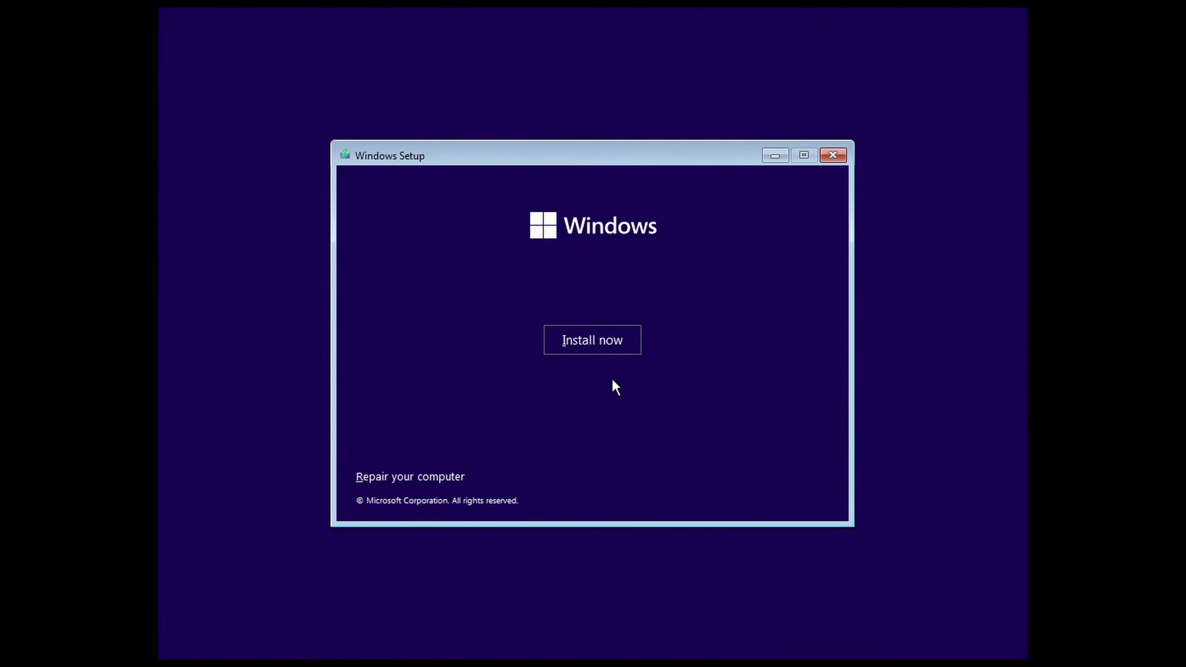
{"action": "left_click", "coordinate": [604, 344]}
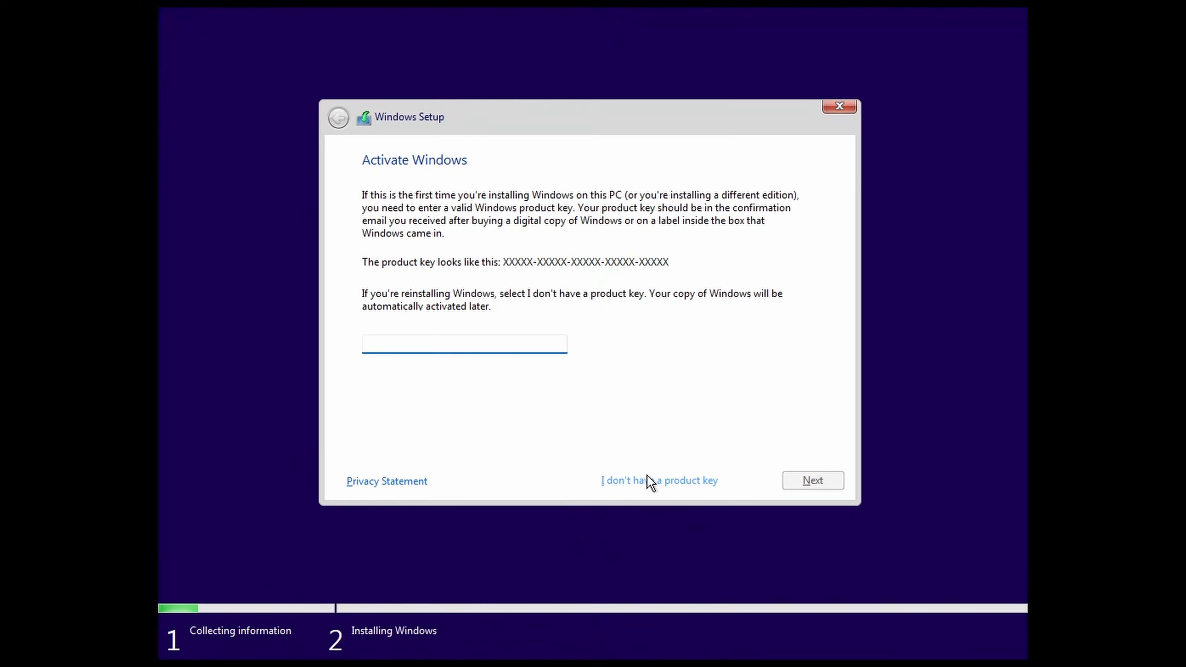
{"action": "left_click", "coordinate": [650, 482]}
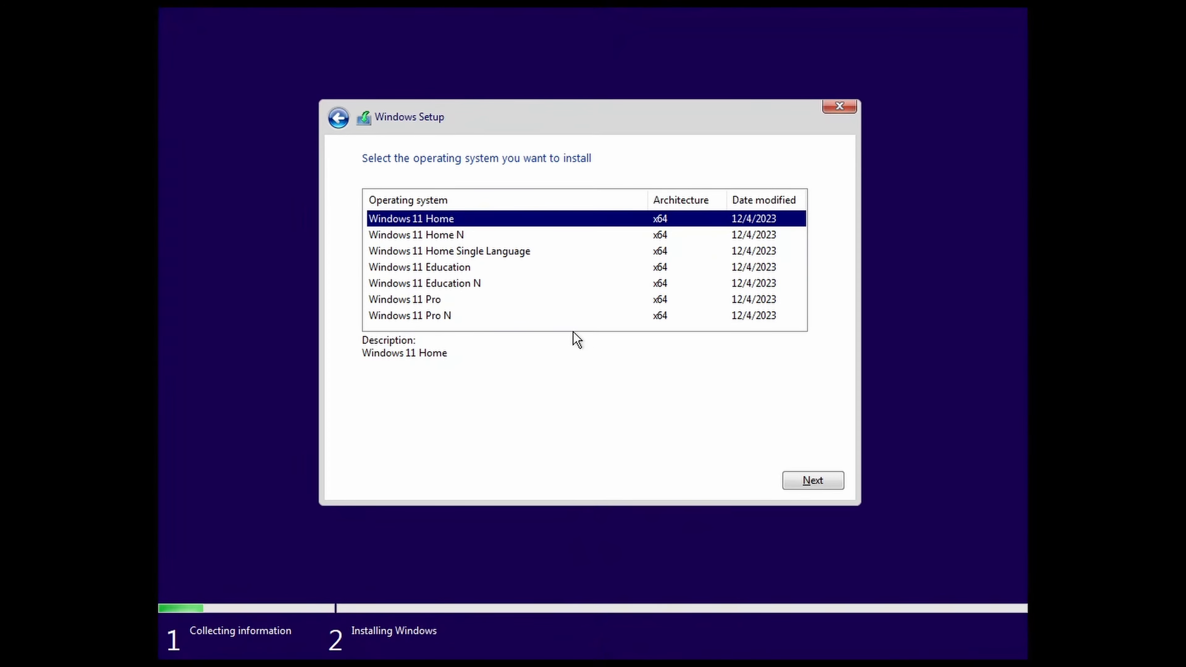
Choose Windows 11 Pro as the operating system to install and accept the Microsoft license terms
{"action": "left_click", "coordinate": [574, 299]}
{"action": "left_click", "coordinate": [835, 481]}
{"action": "left_click", "coordinate": [791, 451]}
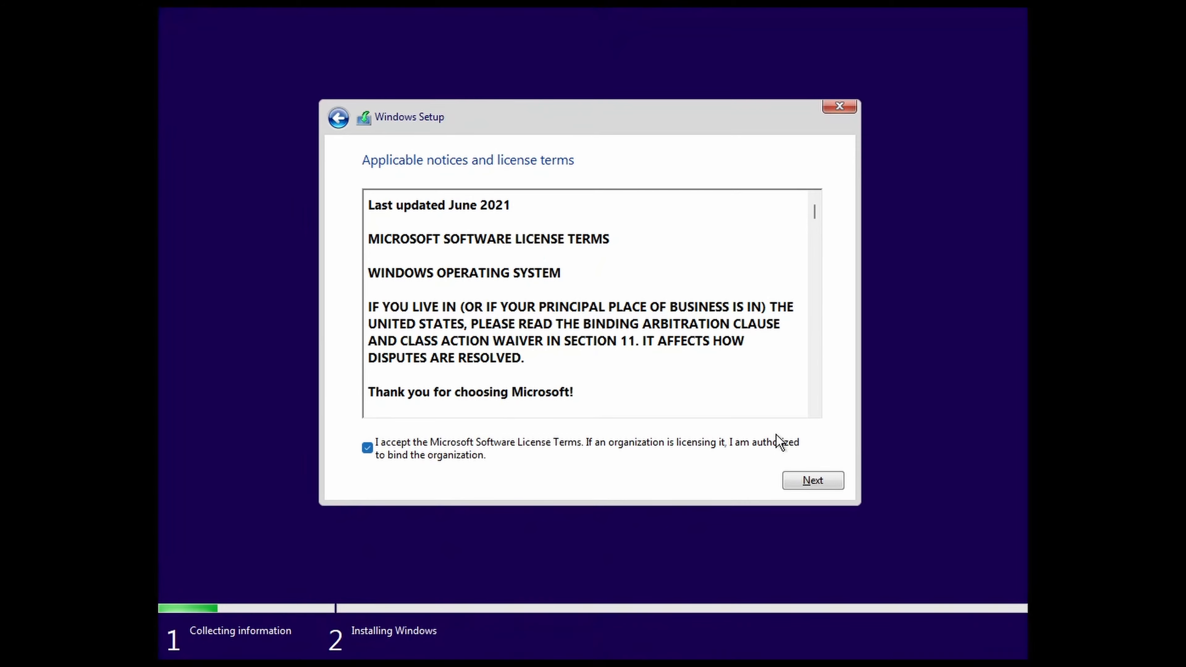
{"action": "left_click", "coordinate": [812, 485]}
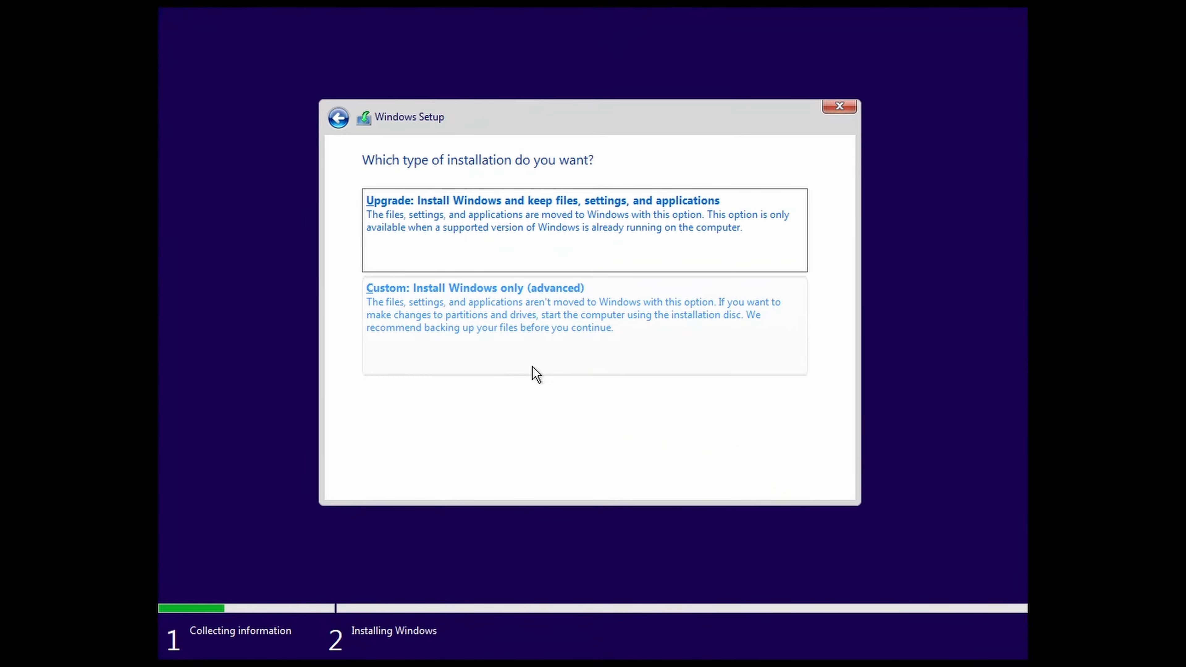
Choose the custom Windows-only installation, create a full-size partition from the Drive 0 unallocated space, and install Windows on Drive 0 Partition 3
{"action": "left_click", "coordinate": [529, 347]}
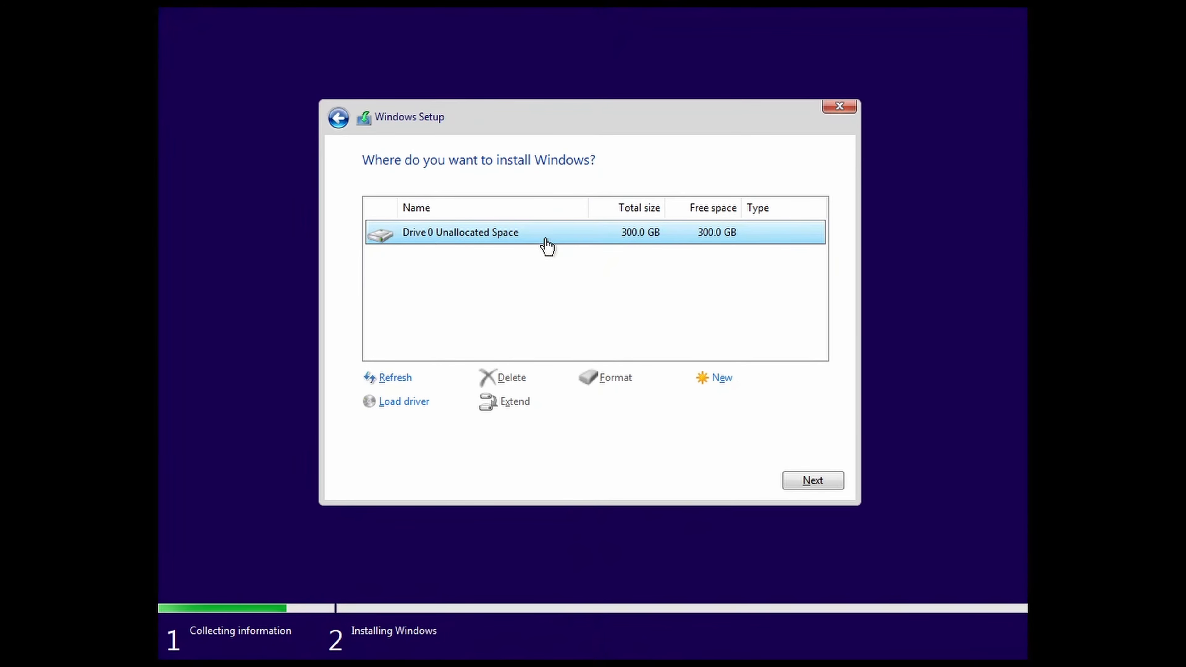
{"action": "left_click", "coordinate": [720, 378]}
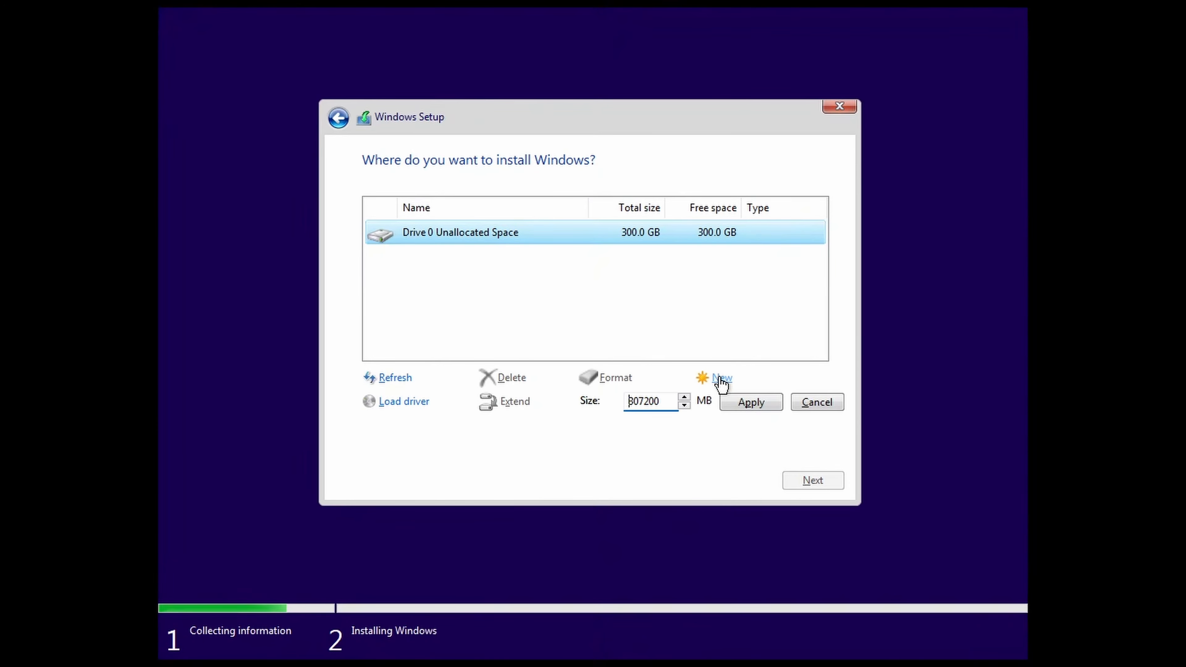
{"action": "left_click", "coordinate": [743, 405]}
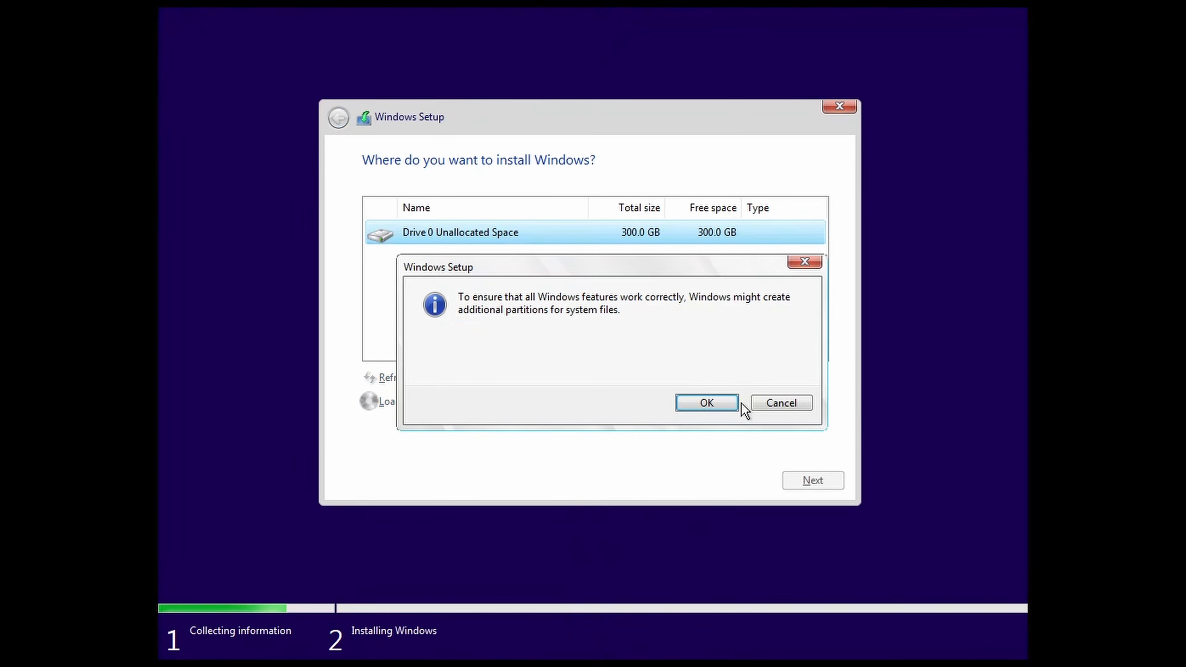
{"action": "left_click", "coordinate": [724, 405]}
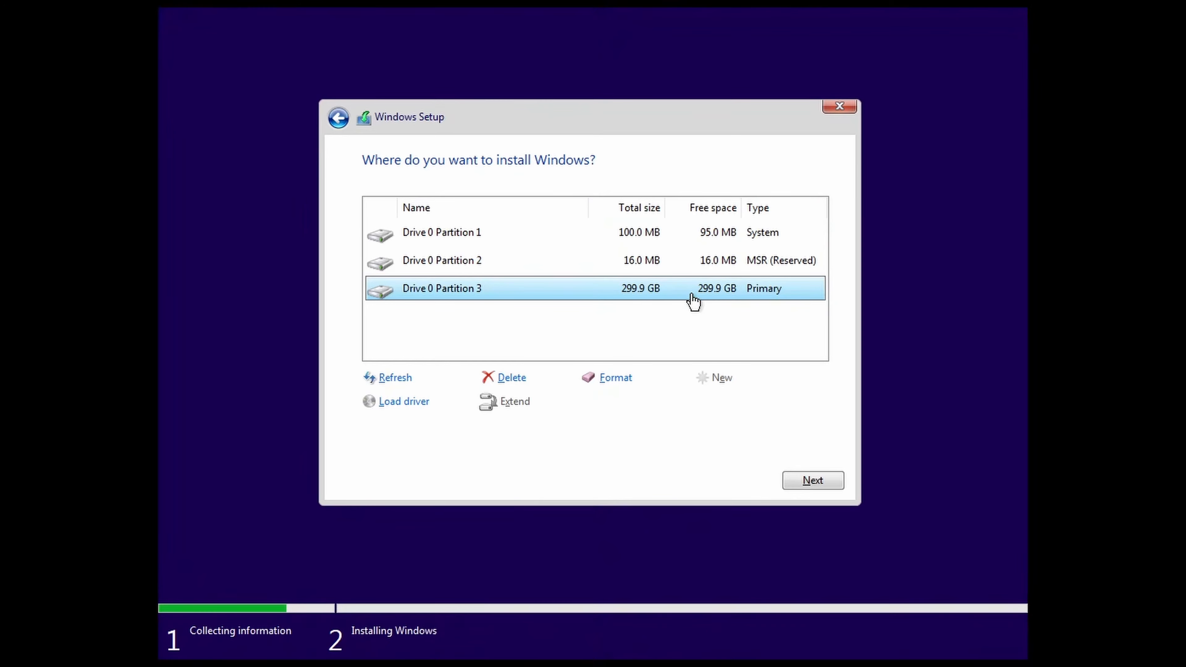
{"action": "left_click", "coordinate": [798, 481]}
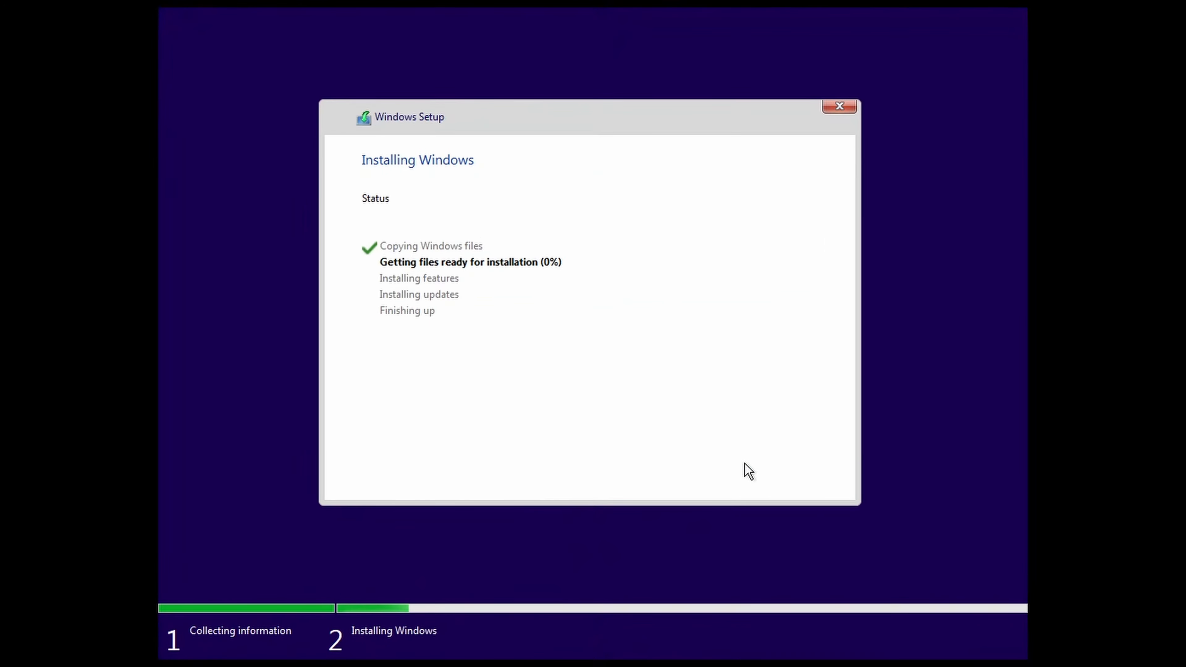
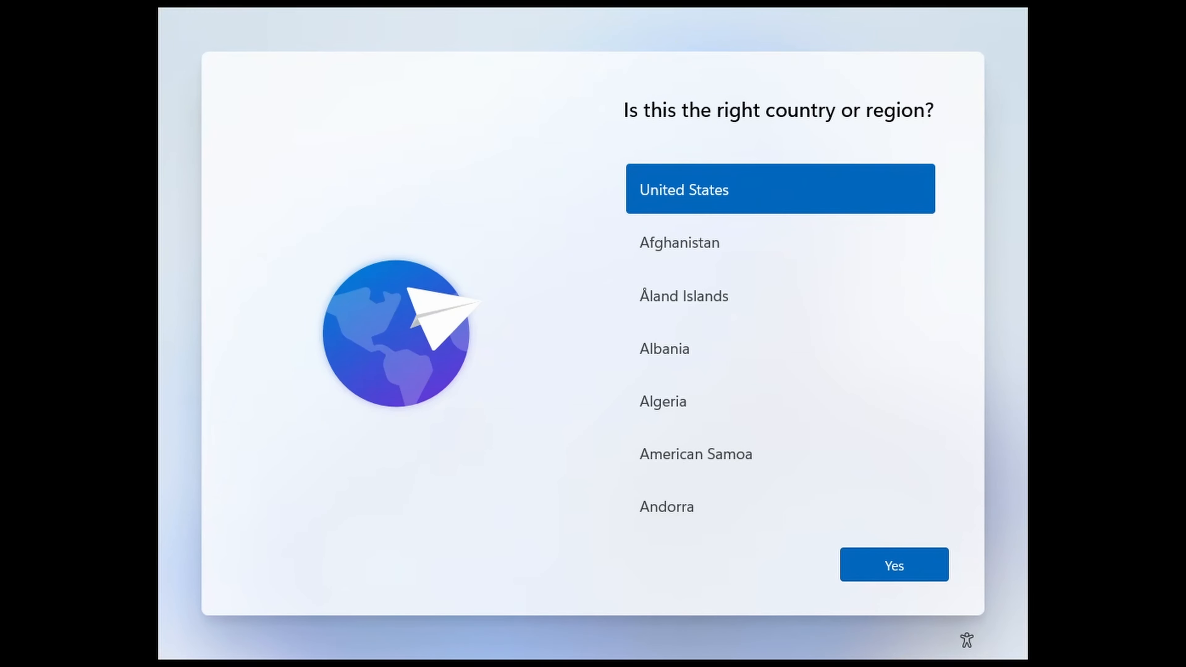
Open a command prompt over the country selection page and launch Registry Editor with regedit
{"action": "key", "text": "shift+F10"}
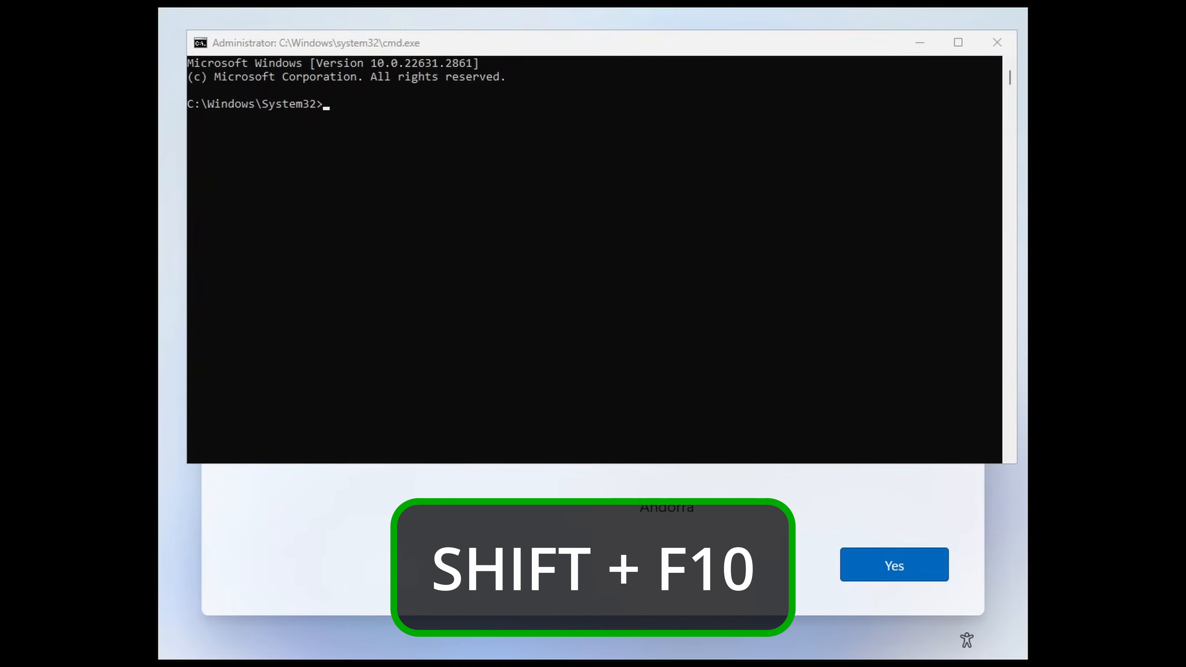
{"action": "type", "text": "regedit"}
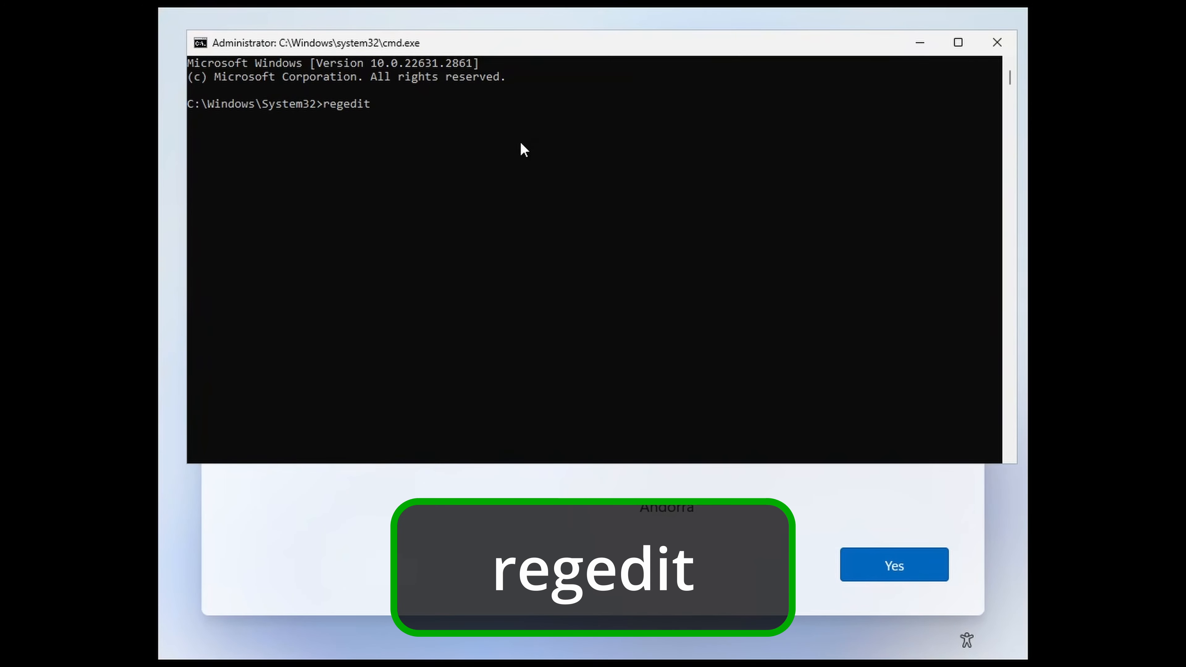
{"action": "key", "text": "Return"}
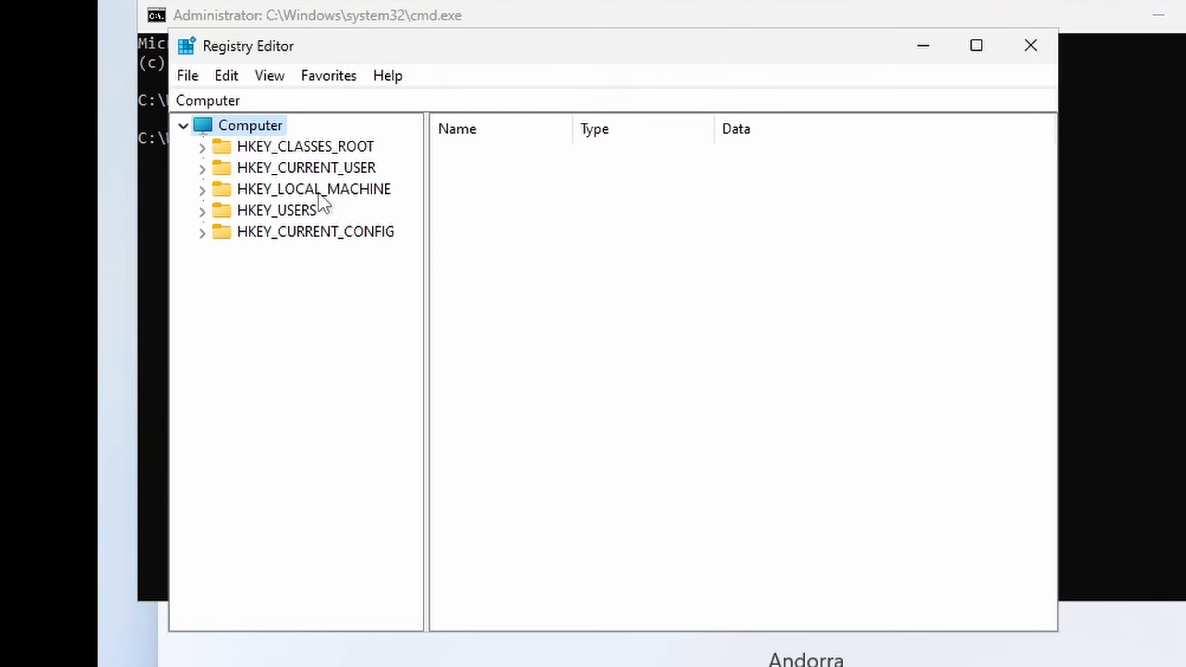
Browse the registry tree to HKEY_LOCAL_MACHINE\SOFTWARE\Microsoft\Windows\CurrentVersion\OOBE
{"action": "double_click", "coordinate": [318, 192]}
{"action": "double_click", "coordinate": [321, 337]}
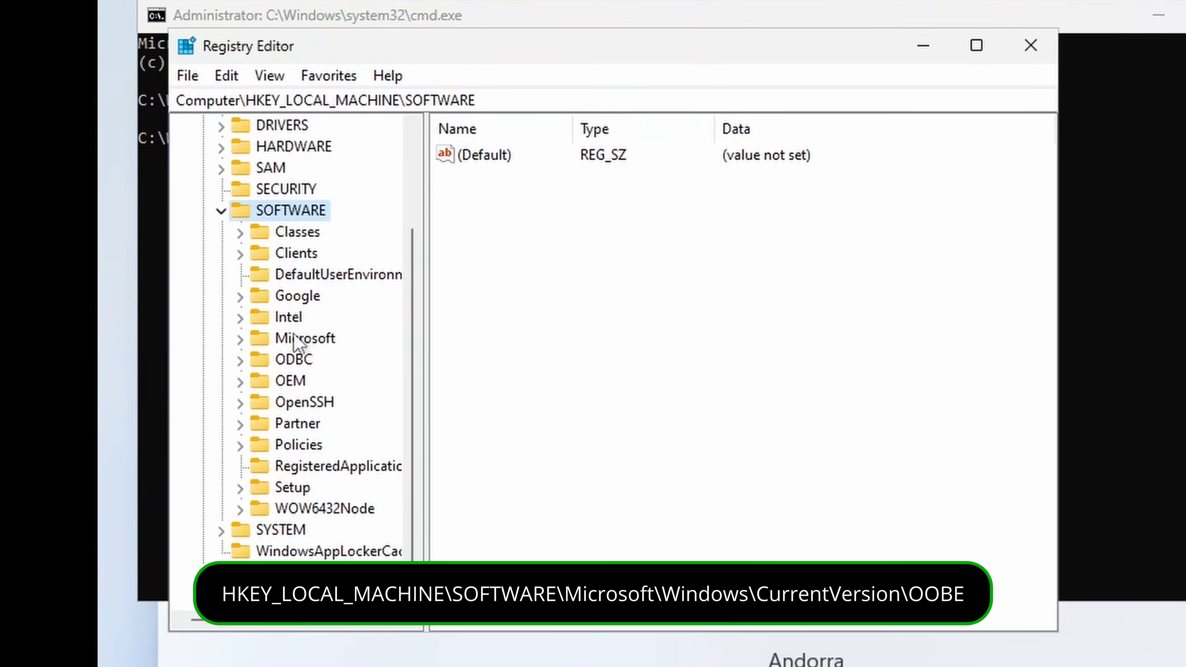
{"action": "double_click", "coordinate": [299, 340]}
{"action": "double_click", "coordinate": [322, 467]}
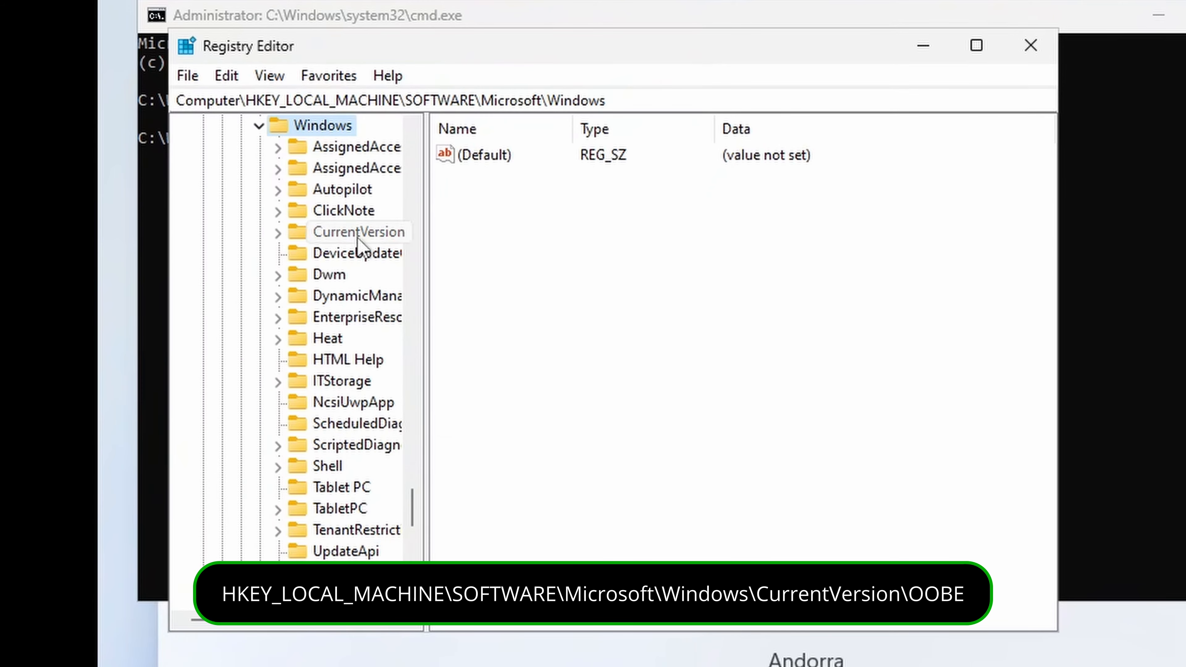
{"action": "double_click", "coordinate": [356, 236]}
{"action": "scroll", "coordinate": [350, 327], "scroll_direction": "down", "scroll_amount": 15}
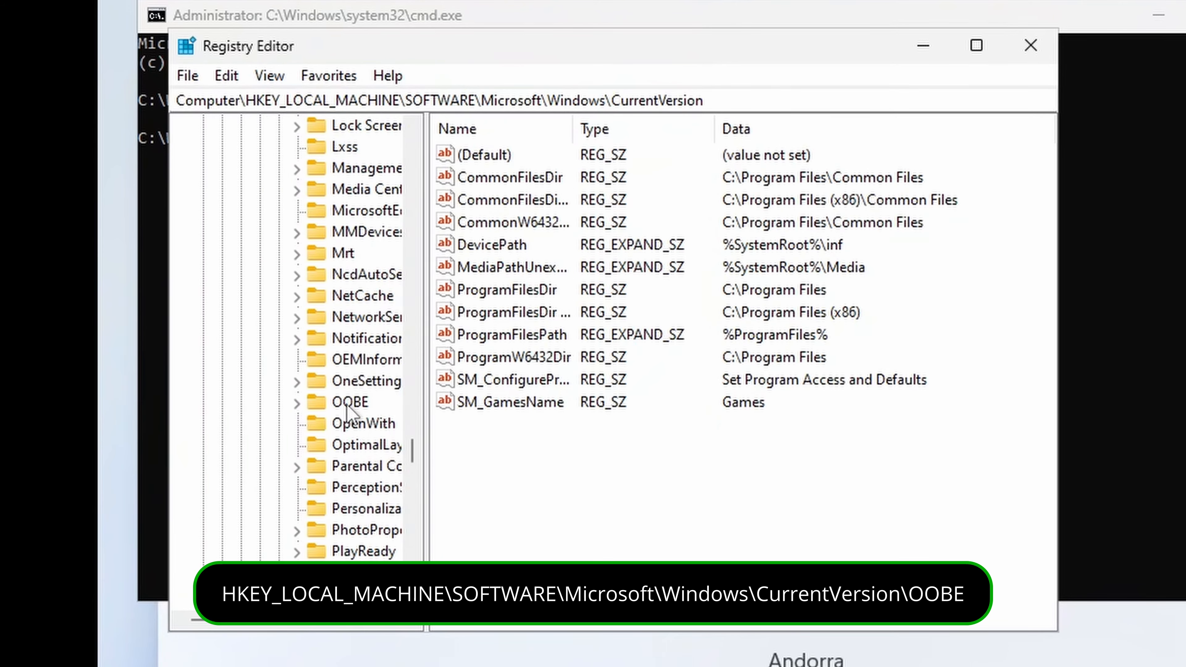
{"action": "left_click", "coordinate": [348, 405]}
Paste the full path HKEY_LOCAL_MACHINE\SOFTWARE\Microsoft\Windows\CurrentVersion\OOBE as the registry address and go to that key
{"action": "key", "text": "Tab"}
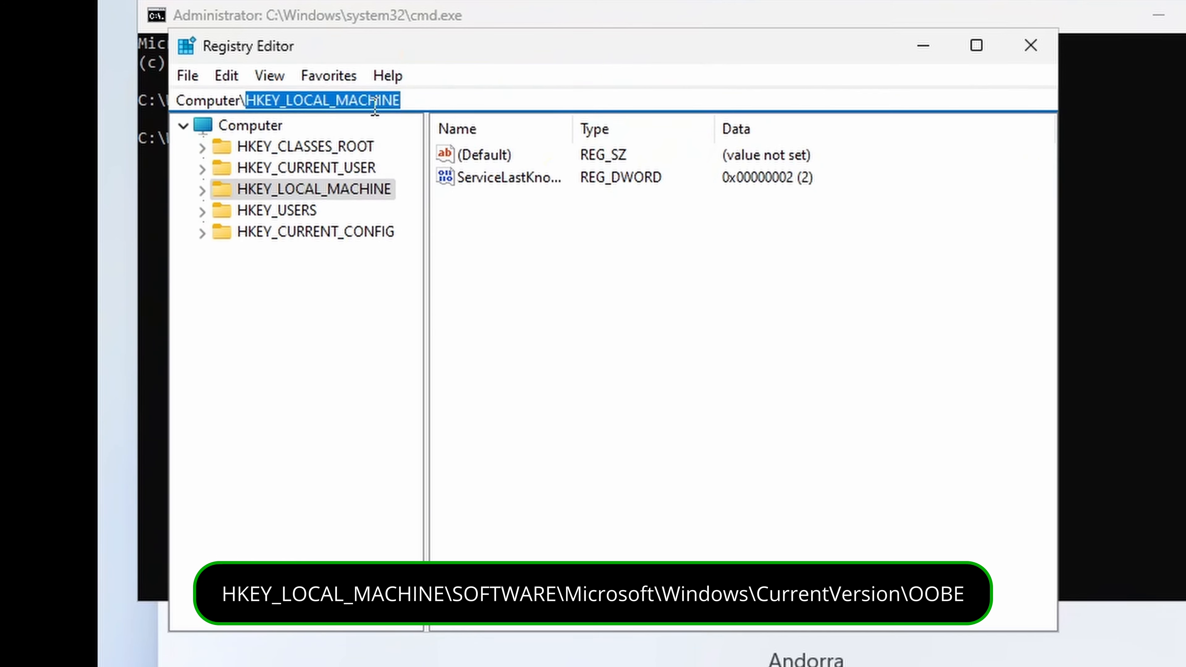
{"action": "right_click", "coordinate": [357, 99]}
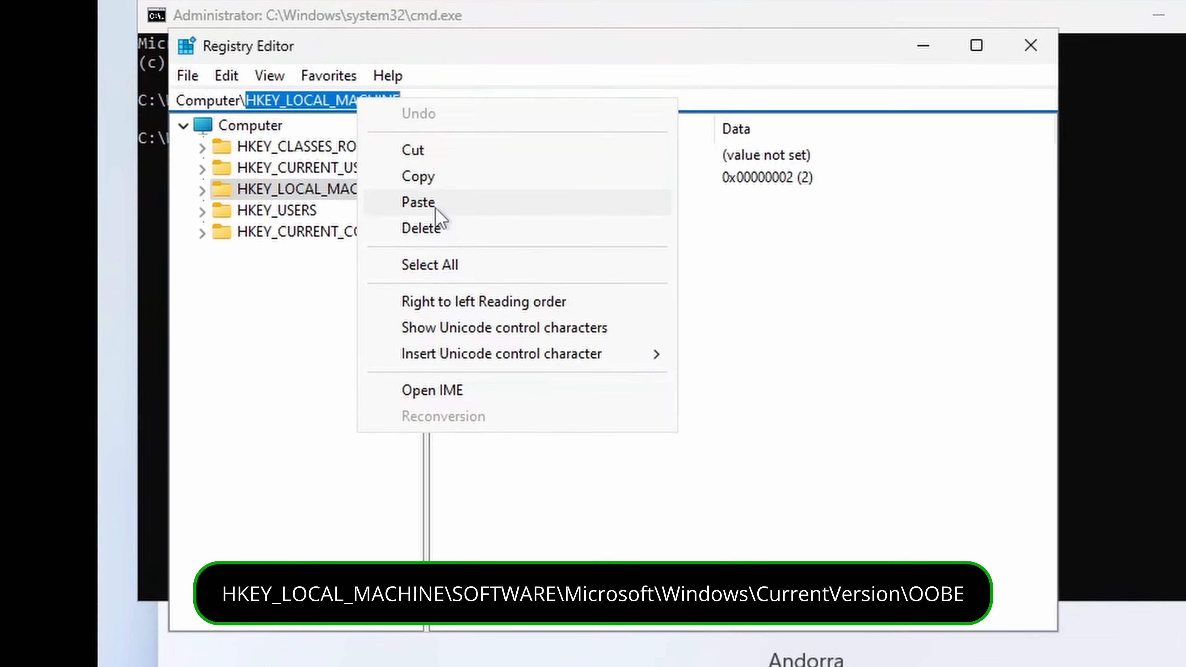
{"action": "left_click", "coordinate": [420, 201]}
{"action": "key", "text": "Return"}
Create a DWORD (32-bit) value named BypassNRO in the OOBE key
{"action": "right_click", "coordinate": [546, 369]}
{"action": "mouse_move", "coordinate": [603, 397]}
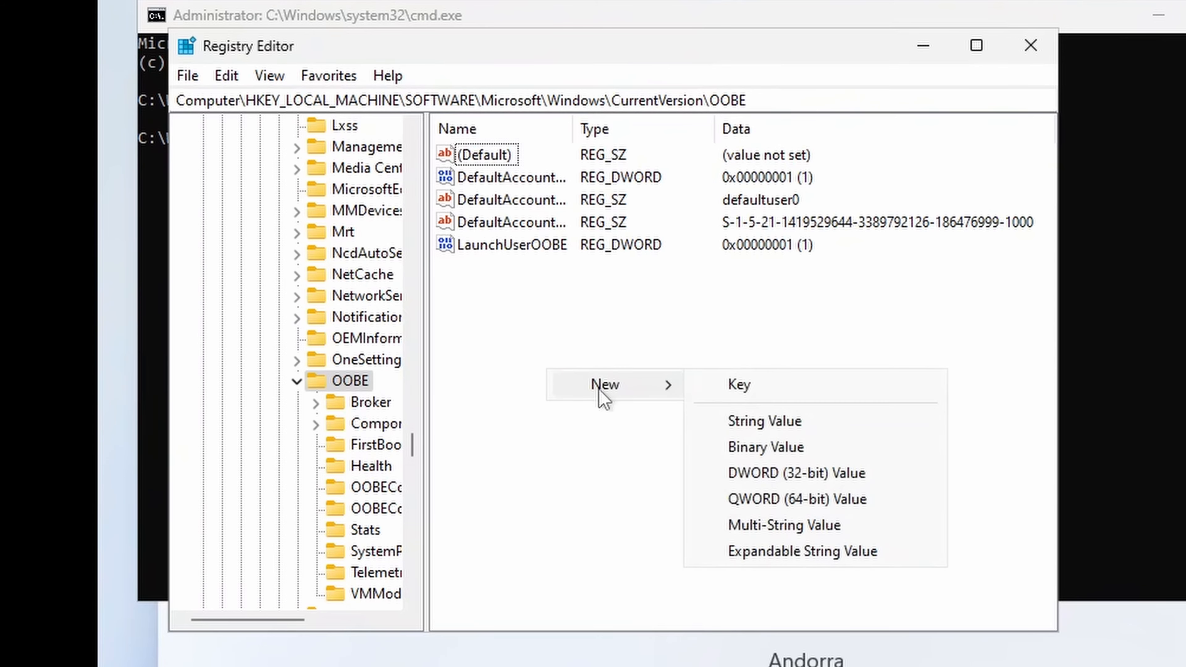
{"action": "left_click", "coordinate": [787, 481]}
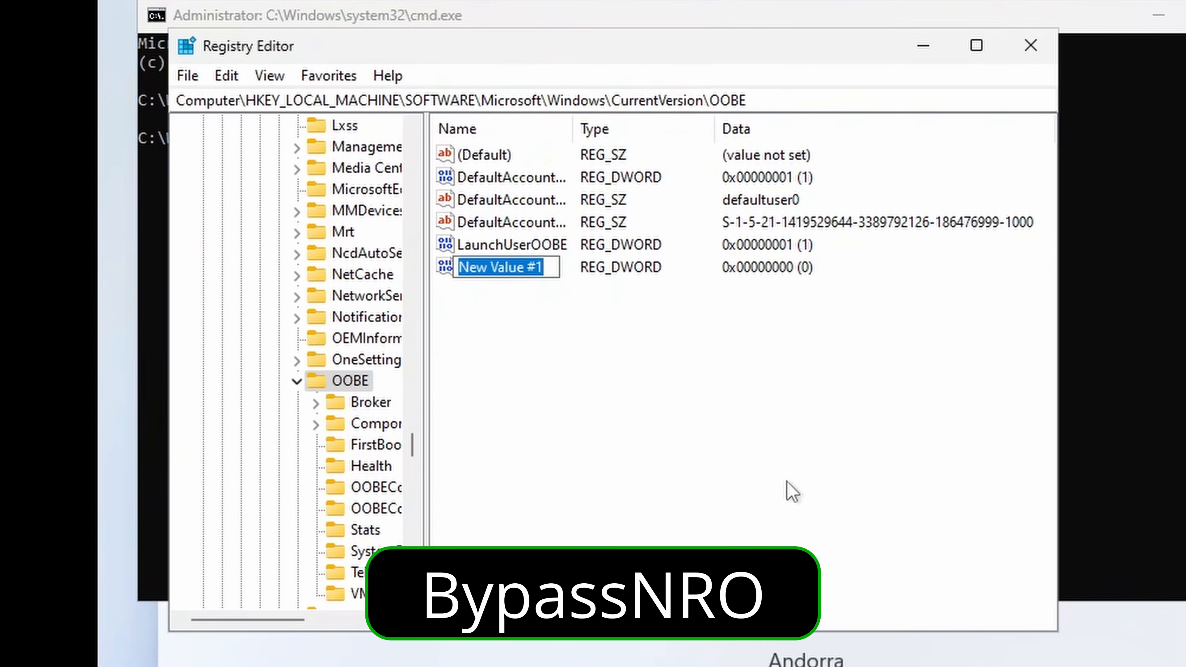
{"action": "type", "text": "Bypa"}
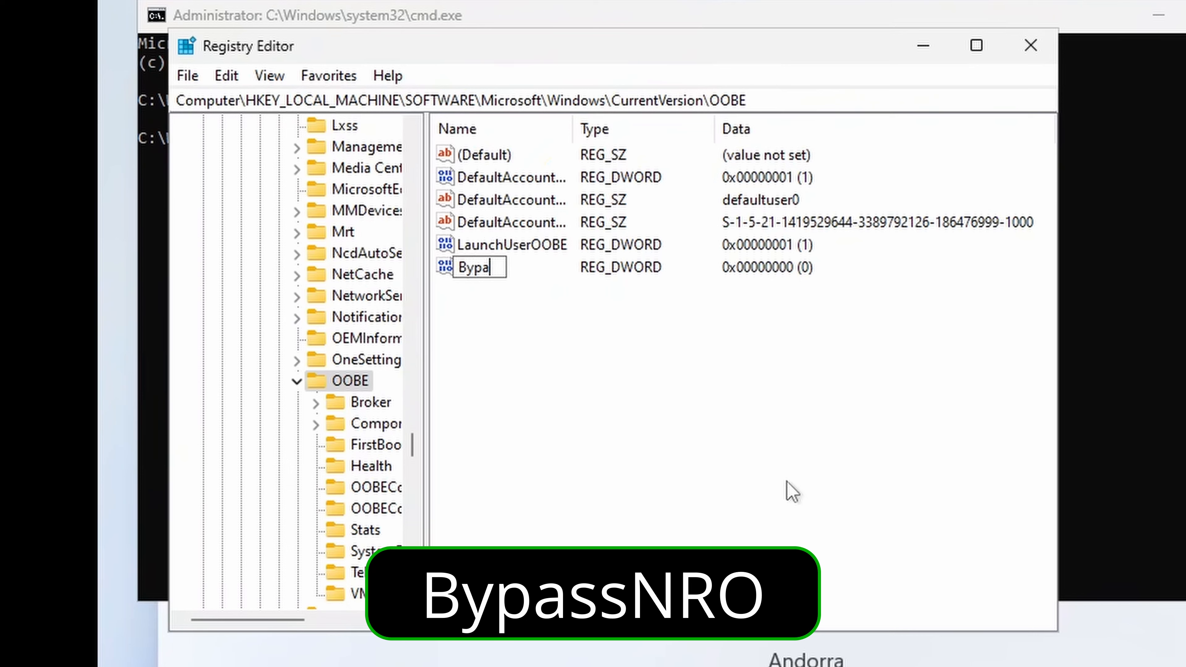
{"action": "type", "text": "ssNRO"}
{"action": "key", "text": "Return"}
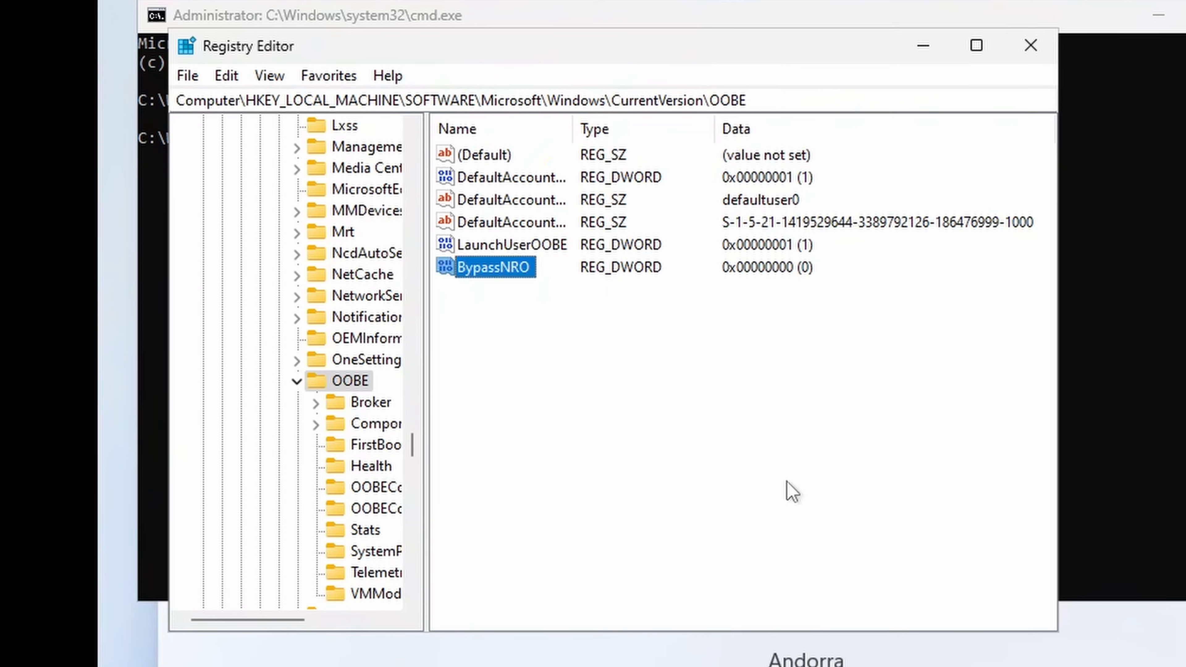
Set the BypassNRO value data to 1 and close Registry Editor
{"action": "right_click", "coordinate": [525, 279]}
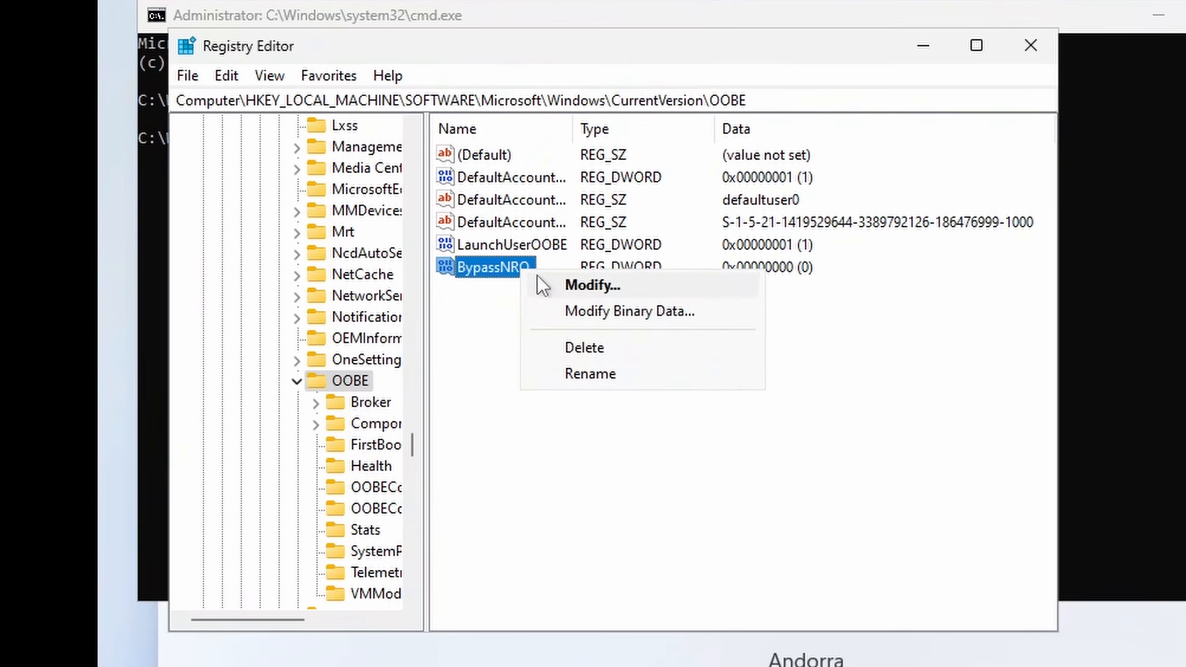
{"action": "left_click", "coordinate": [587, 289]}
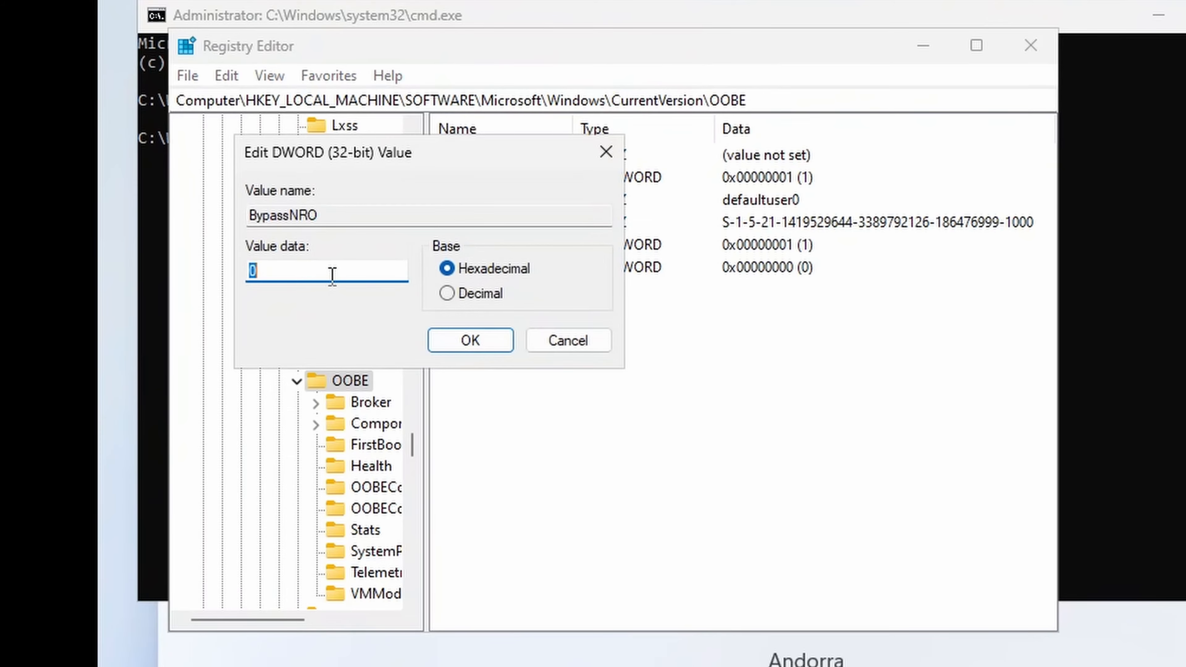
{"action": "type", "text": "1"}
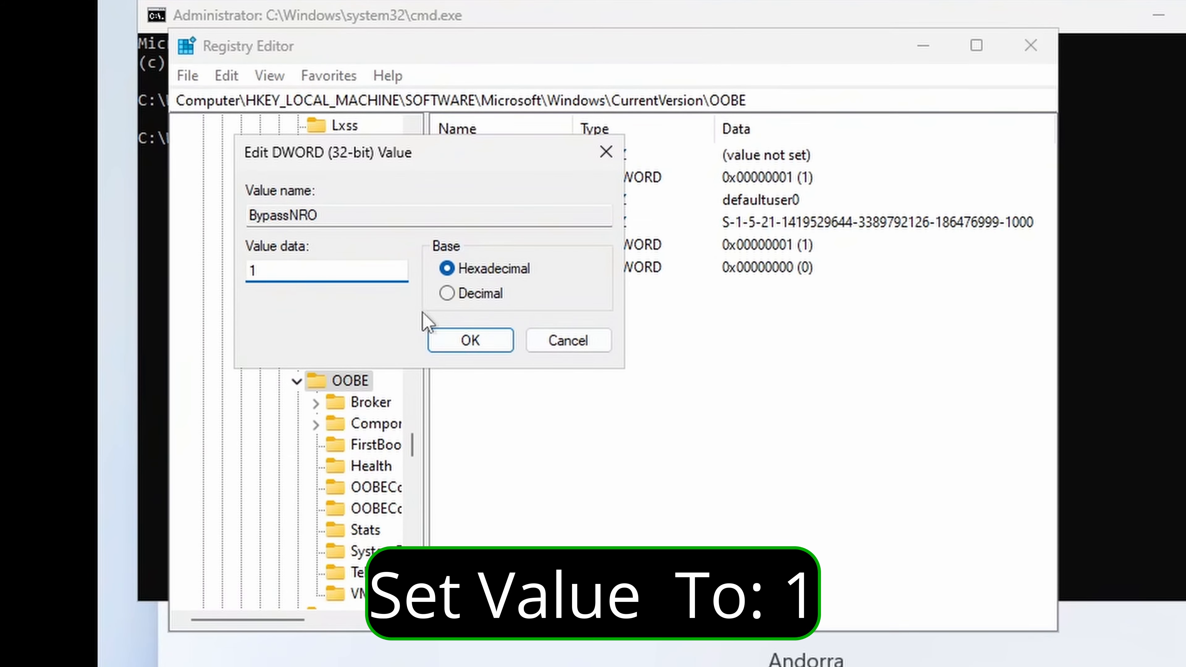
{"action": "left_click", "coordinate": [470, 343]}
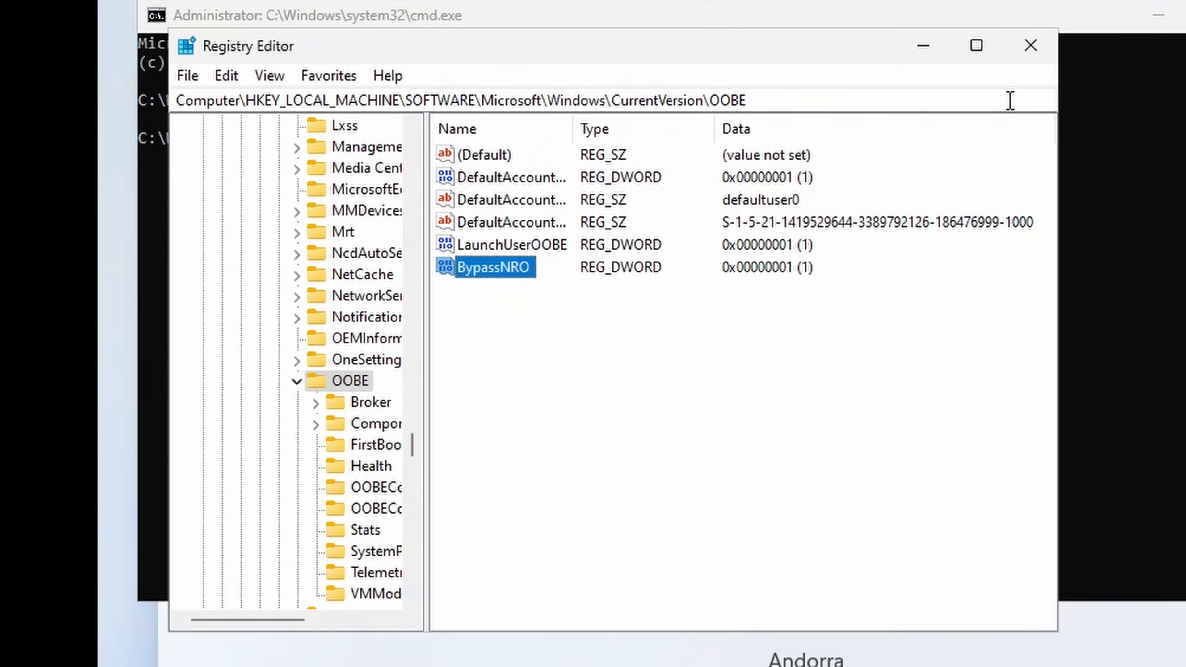
{"action": "left_click", "coordinate": [1027, 53]}
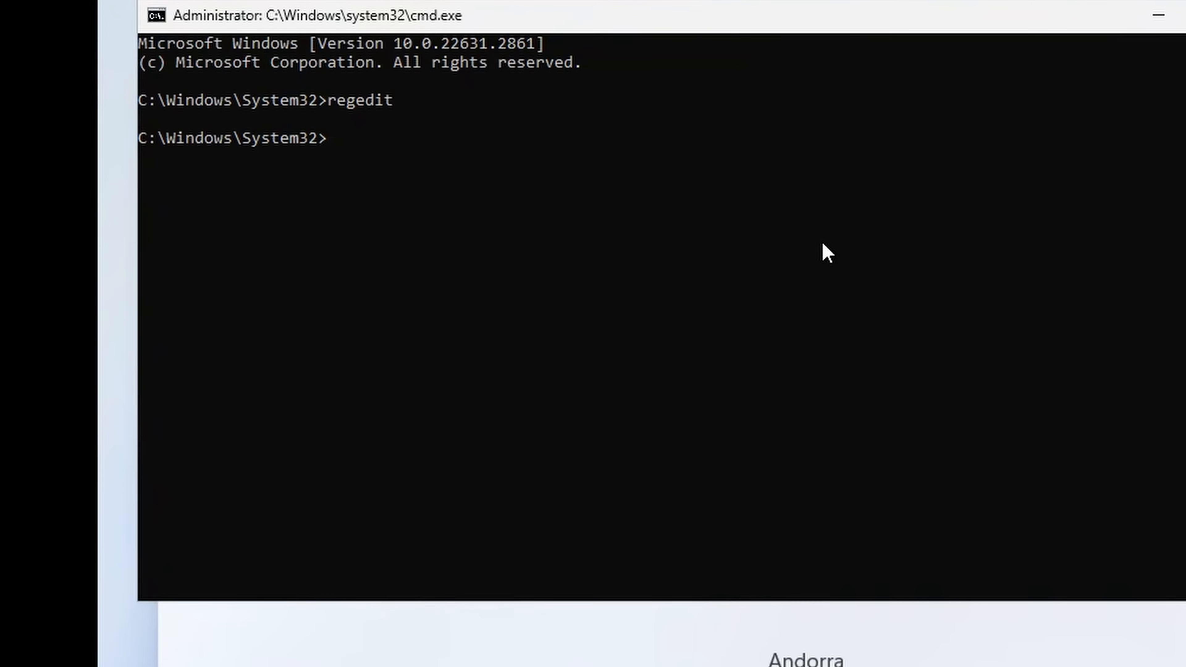
Restart the computer immediately from the command prompt with shutdown /r /t 0
{"action": "left_click", "coordinate": [821, 243]}
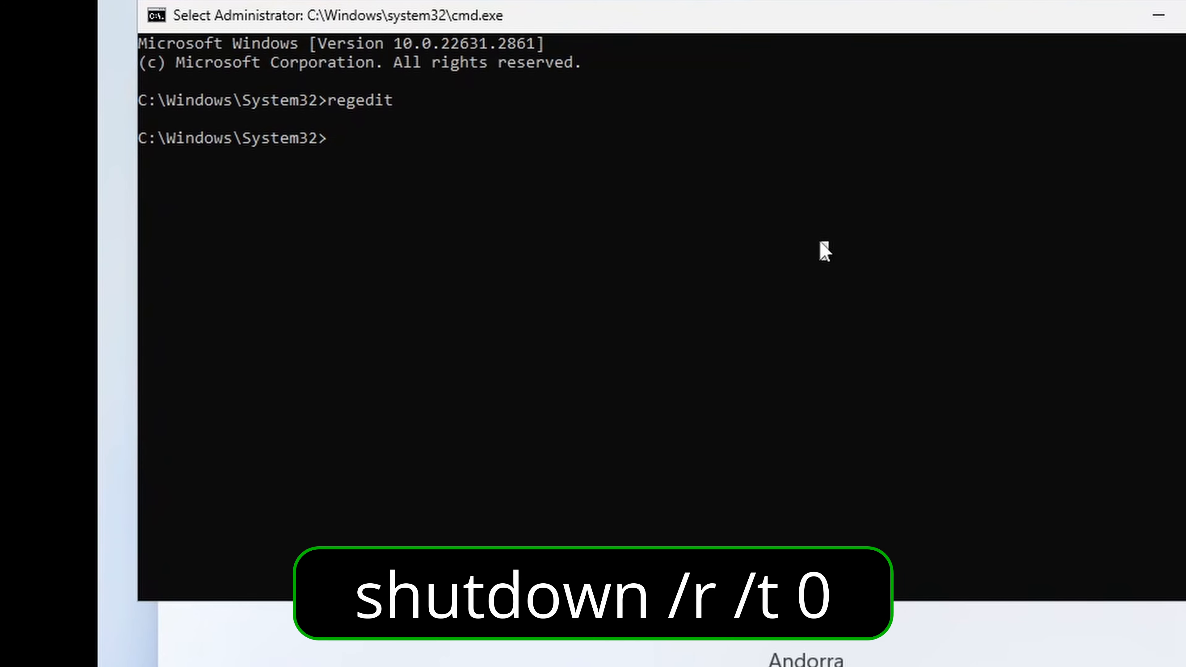
{"action": "type", "text": "shutdown /r /t 0"}
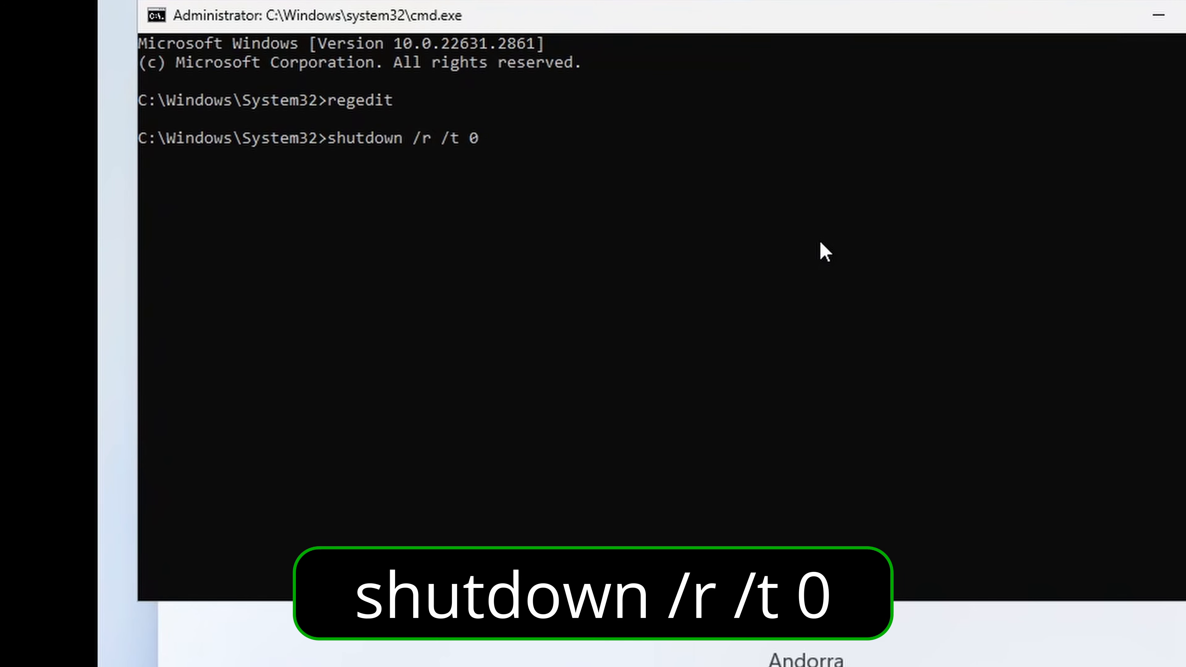
{"action": "key", "text": "Return"}
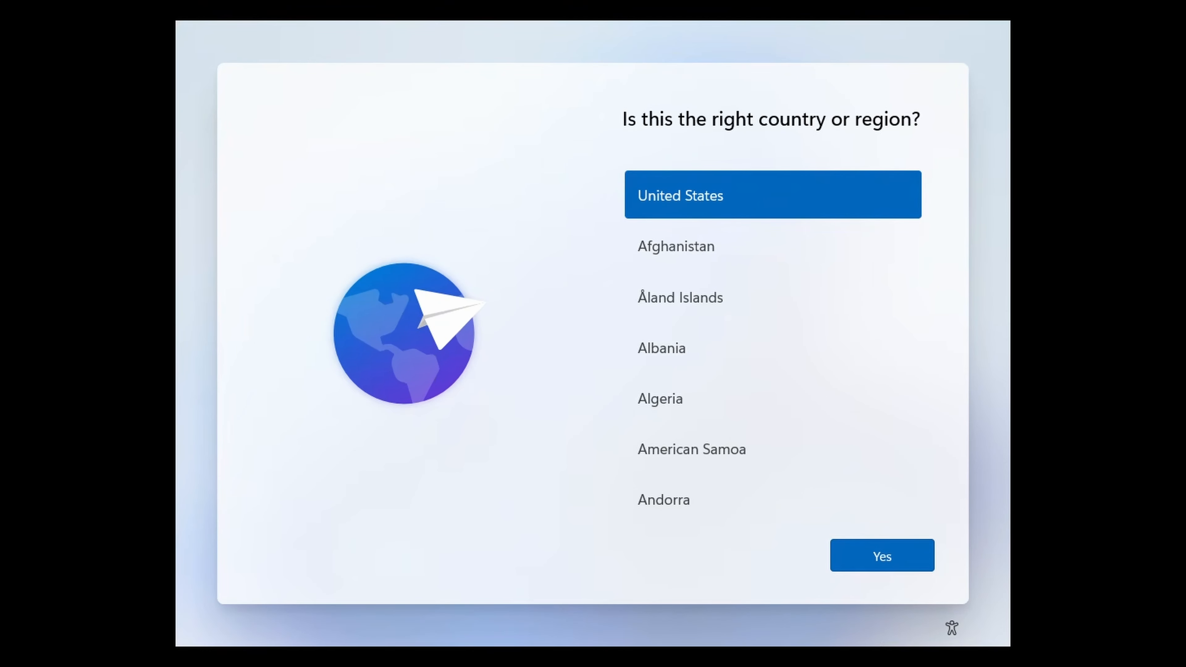
Confirm United States as the country and US as the keyboard layout, without adding a second layout
{"action": "left_click", "coordinate": [876, 560]}
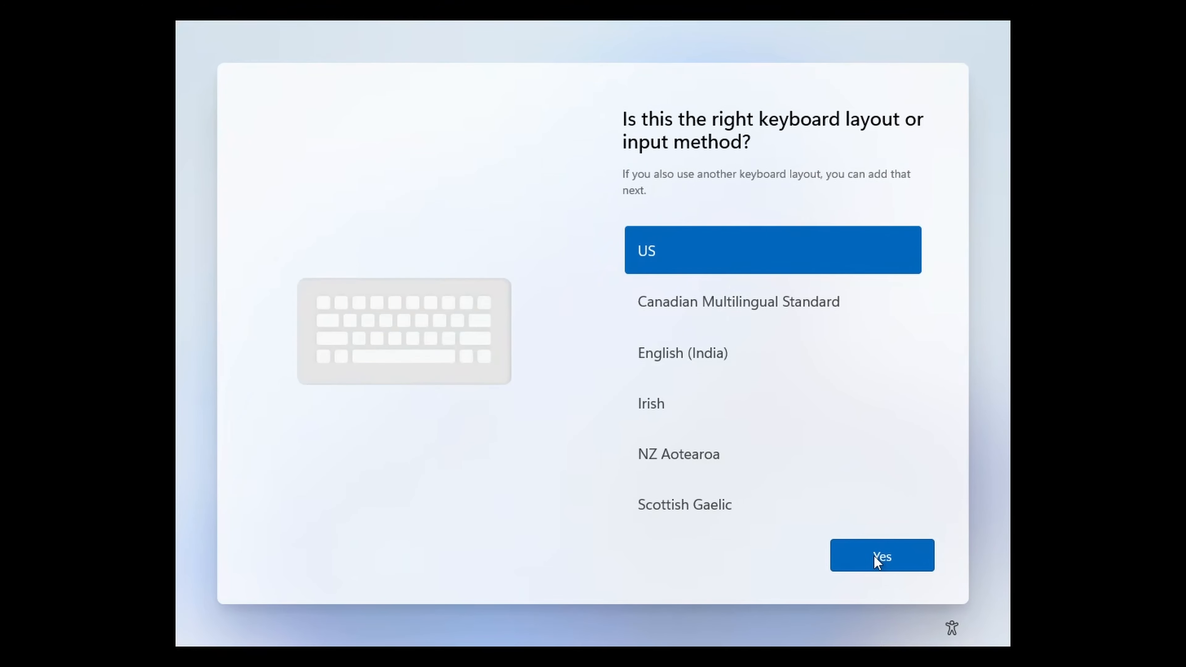
{"action": "left_click", "coordinate": [876, 561]}
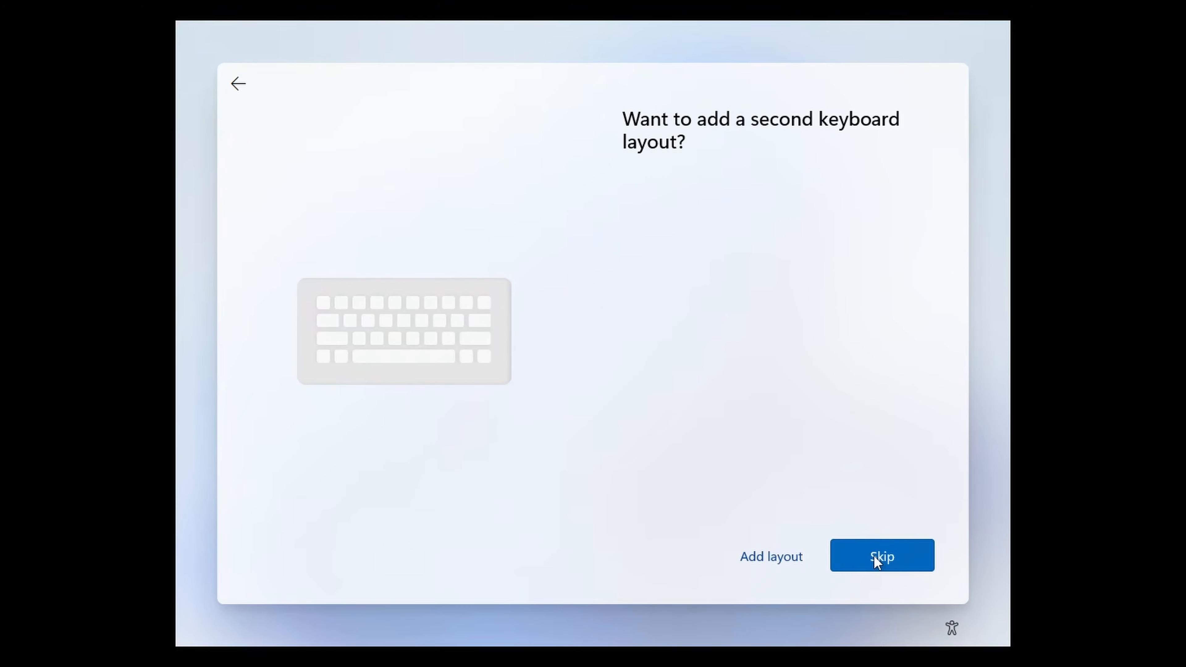
{"action": "left_click", "coordinate": [875, 559]}
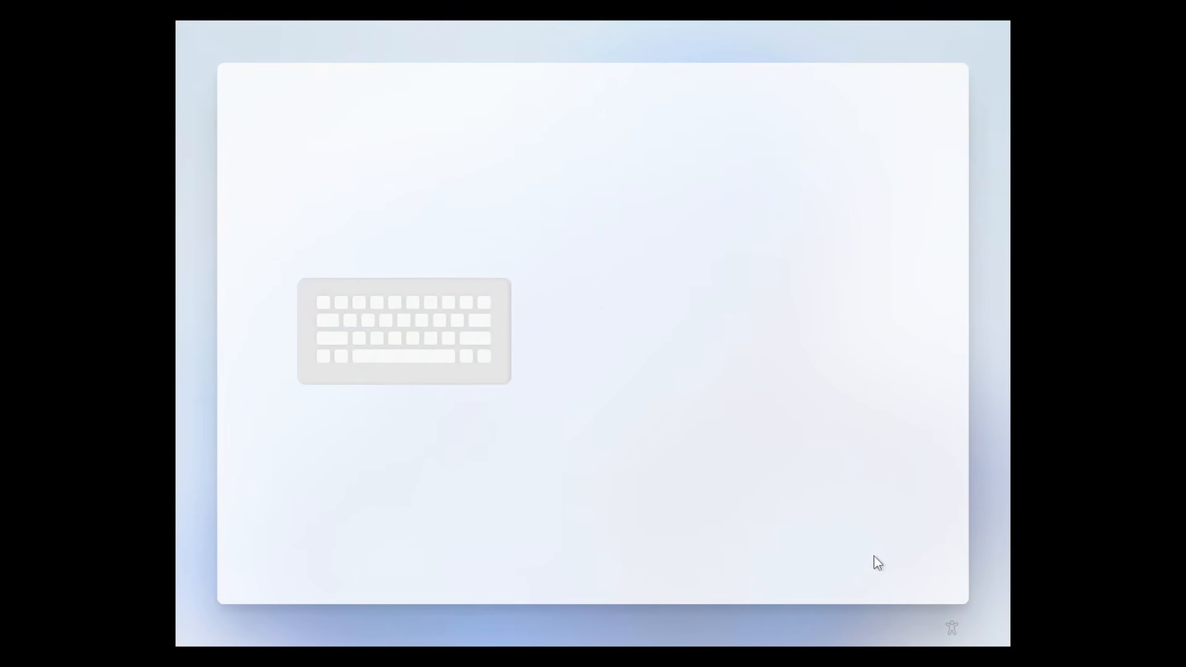
Continue with limited setup without internet and create a local user named Desktop with no password
{"action": "left_click", "coordinate": [778, 558]}
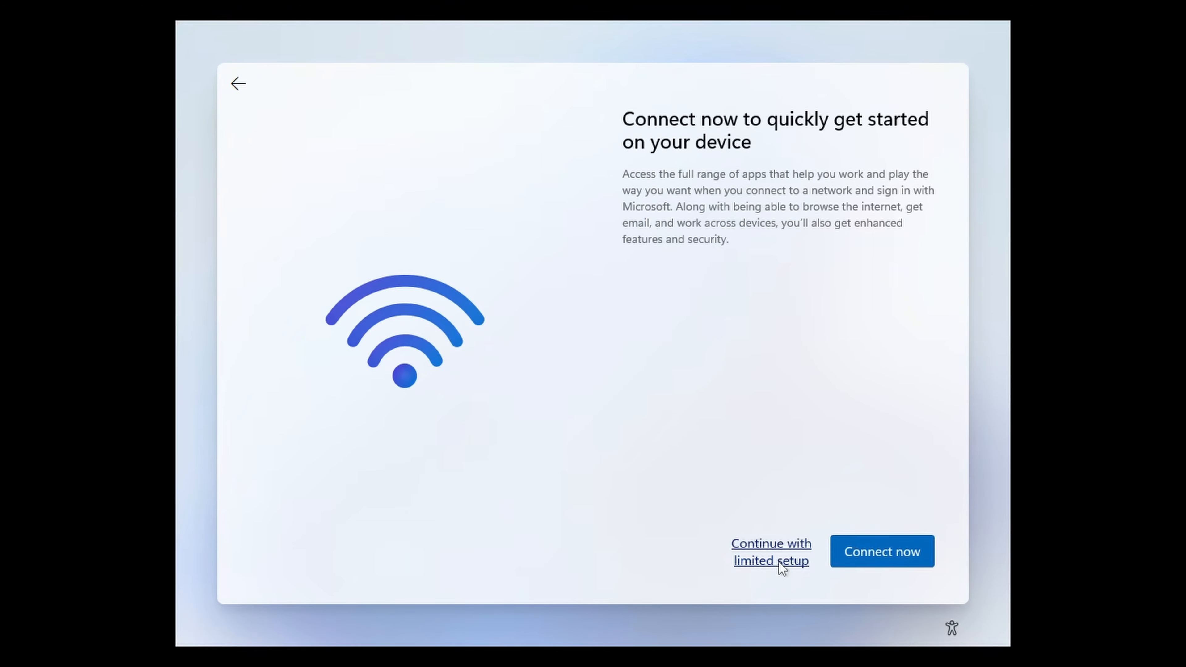
{"action": "left_click", "coordinate": [778, 562]}
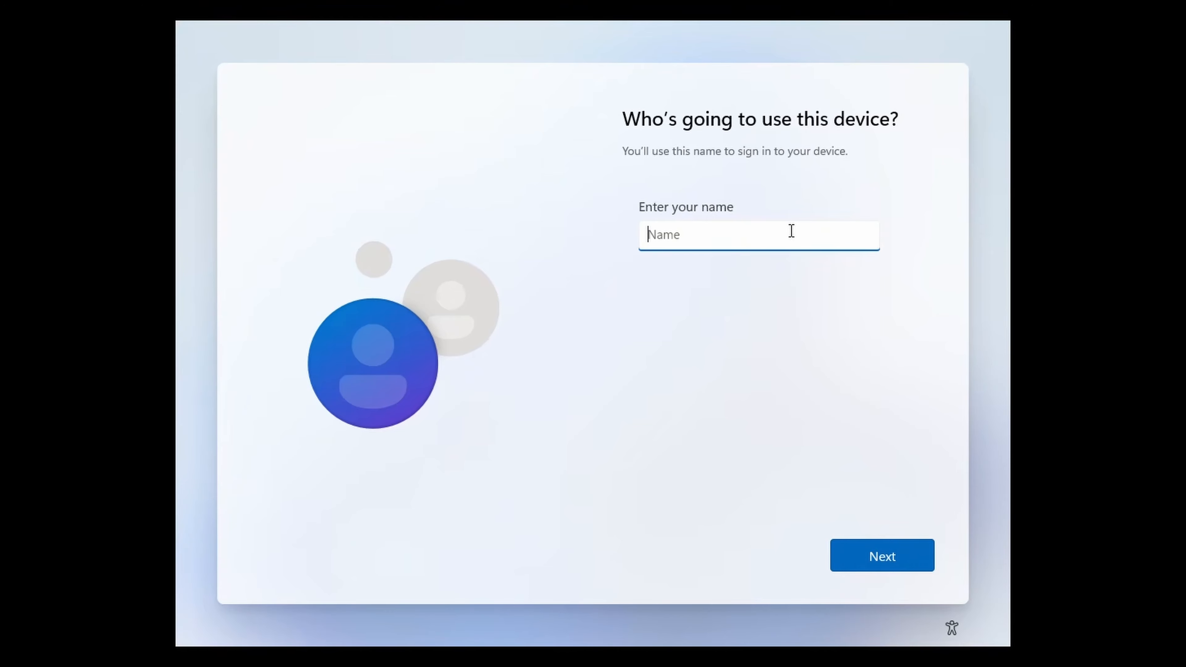
{"action": "type", "text": "Desktop"}
{"action": "left_click", "coordinate": [878, 557]}
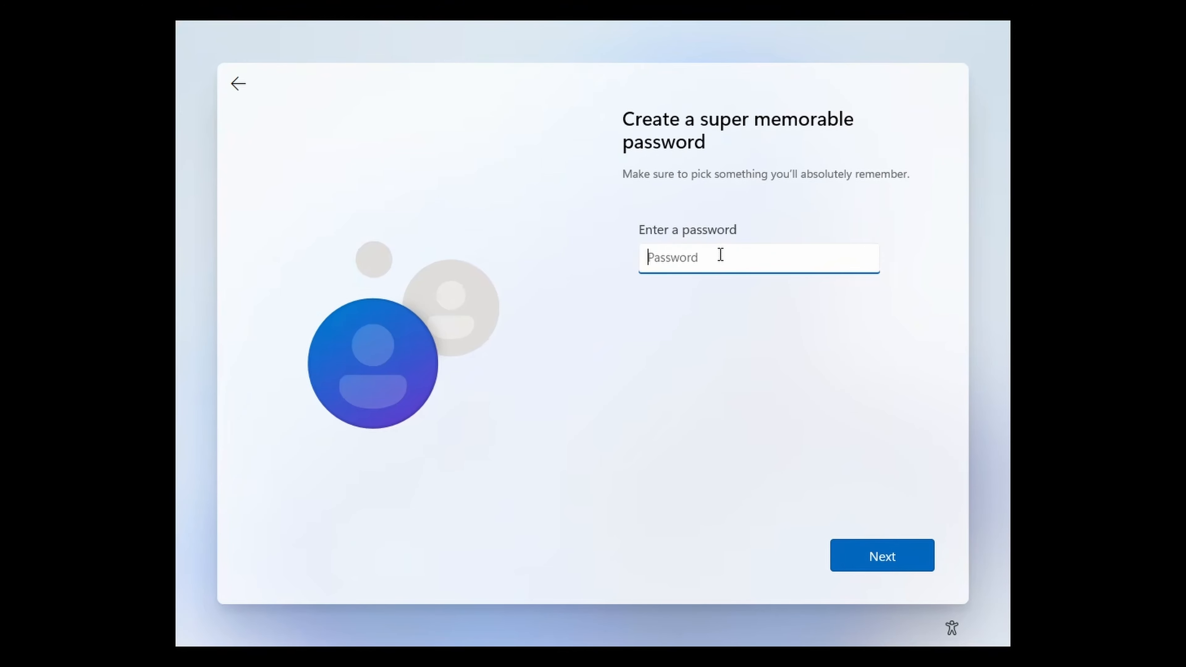
{"action": "left_click", "coordinate": [878, 562]}
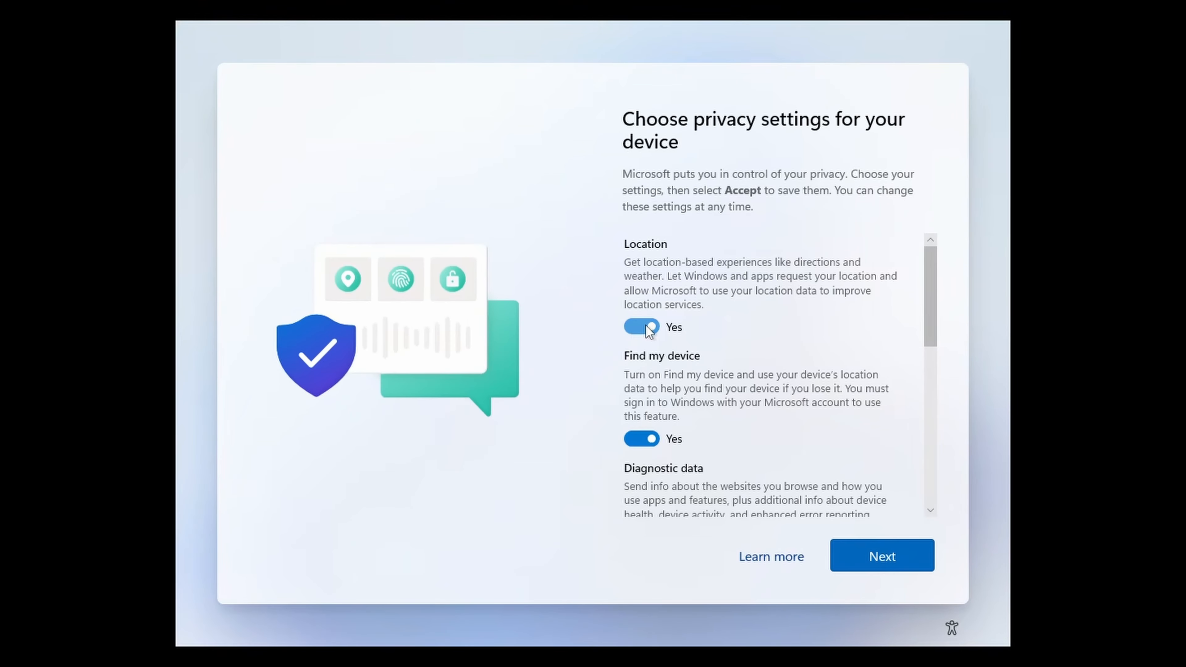
Turn off location, Find my device, optional diagnostic data, inking and typing, tailored experiences and advertising ID, and accept the privacy settings
{"action": "left_click", "coordinate": [638, 327]}
{"action": "left_click", "coordinate": [641, 424]}
{"action": "scroll", "coordinate": [649, 411], "scroll_direction": "down", "scroll_amount": 3}
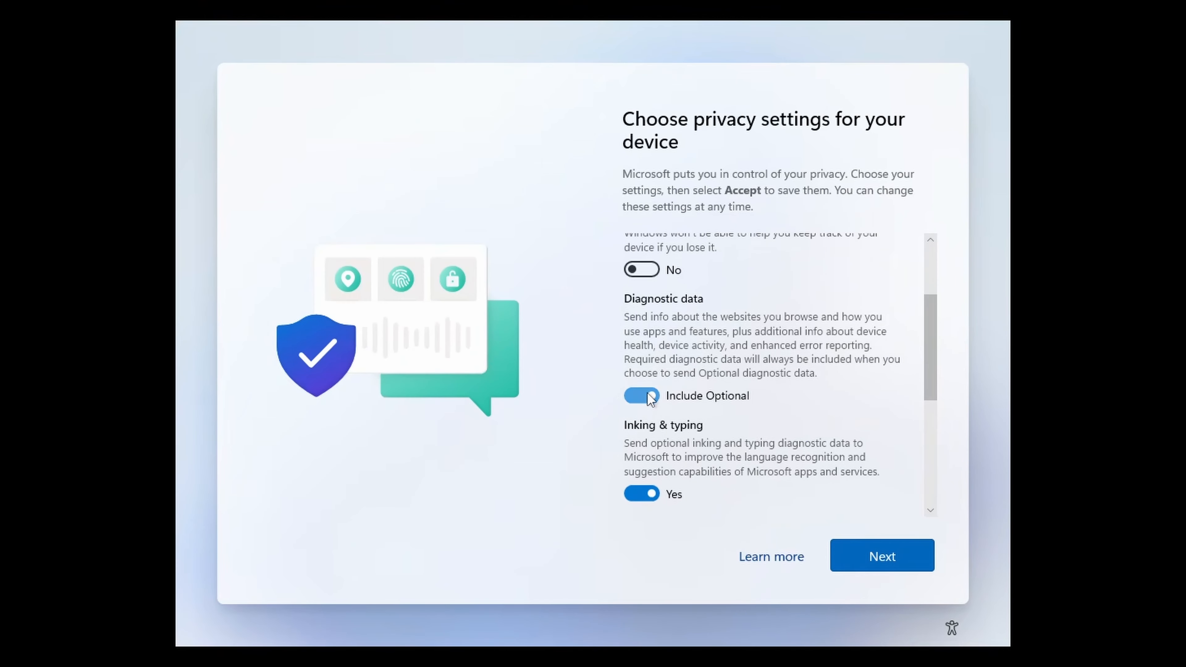
{"action": "left_click", "coordinate": [640, 396]}
{"action": "left_click", "coordinate": [642, 494]}
{"action": "scroll", "coordinate": [696, 351], "scroll_direction": "down", "scroll_amount": 3}
{"action": "left_click", "coordinate": [654, 477]}
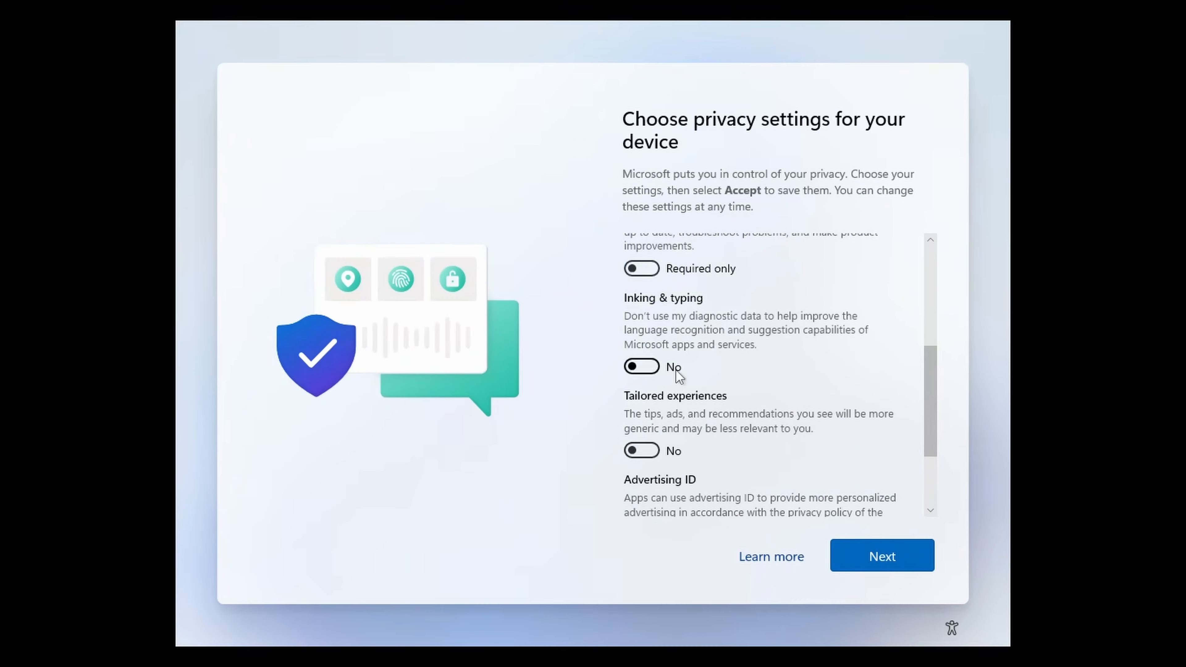
{"action": "scroll", "coordinate": [648, 423], "scroll_direction": "down", "scroll_amount": 3}
{"action": "left_click", "coordinate": [646, 423]}
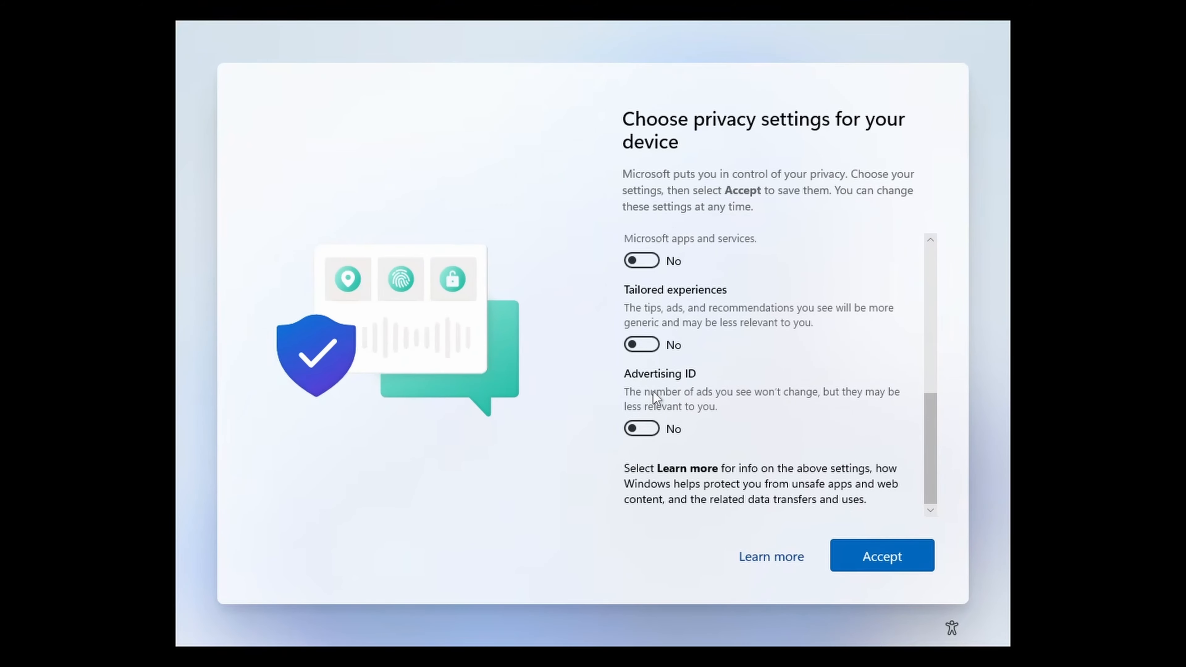
{"action": "left_click", "coordinate": [877, 557]}
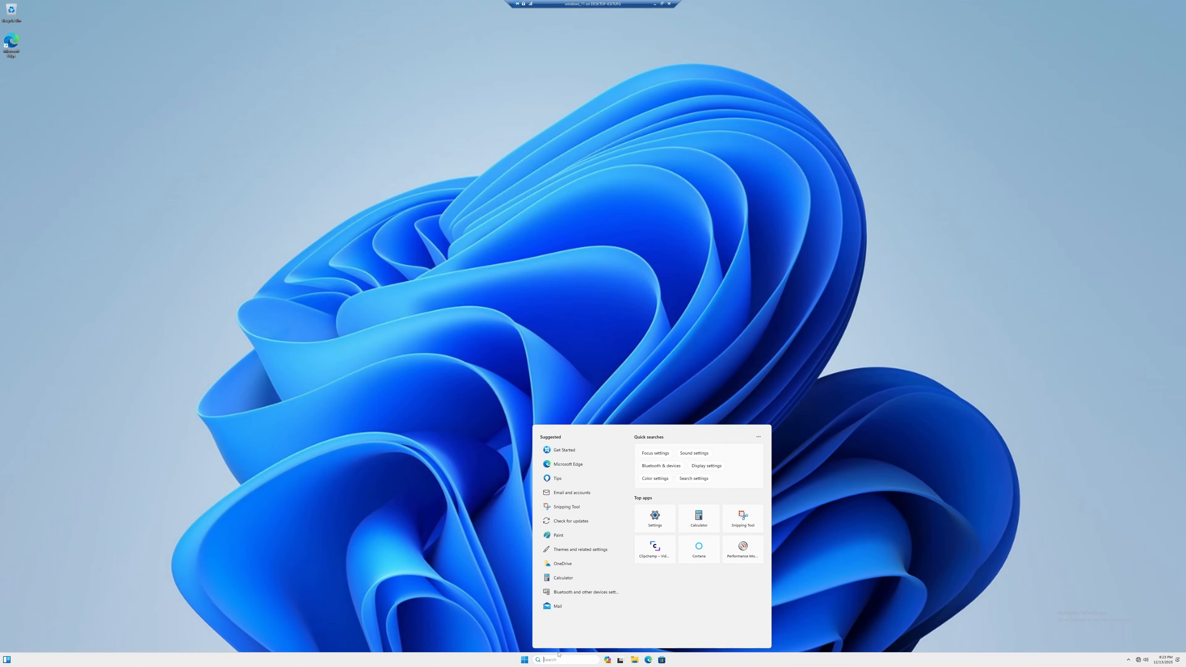
Search for the account settings, check the account type on the Your info page, and close Settings
{"action": "type", "text": "account"}
{"action": "left_click", "coordinate": [578, 498]}
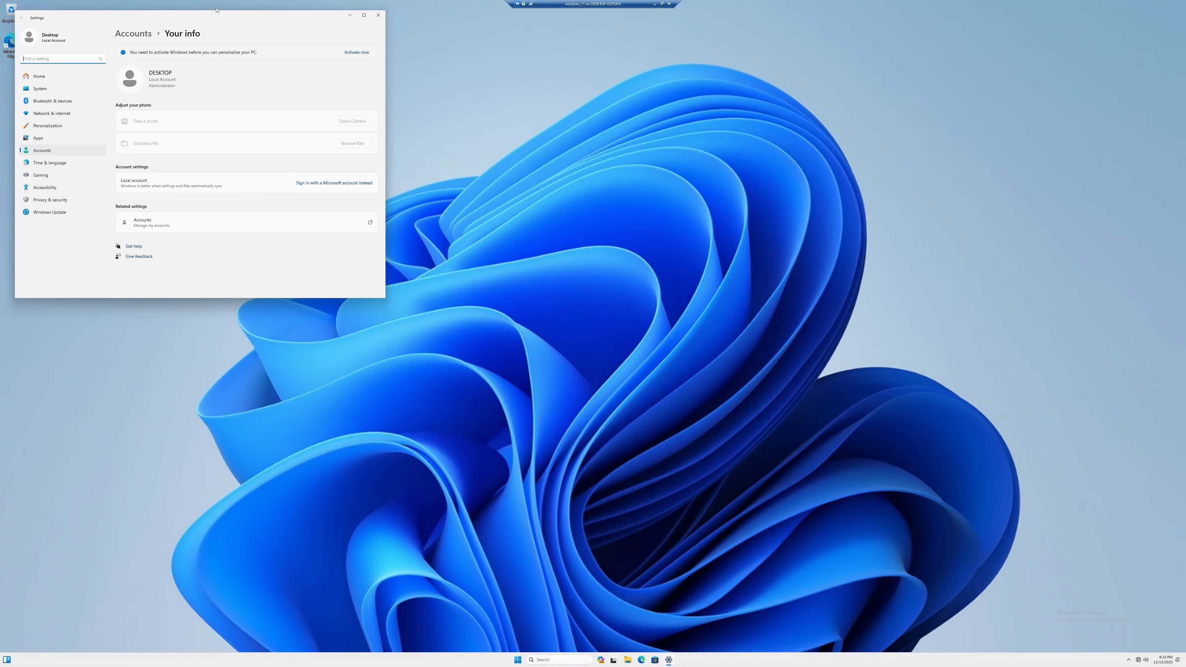
{"action": "left_click_drag", "start_coordinate": [243, 17], "coordinate": [622, 176]}
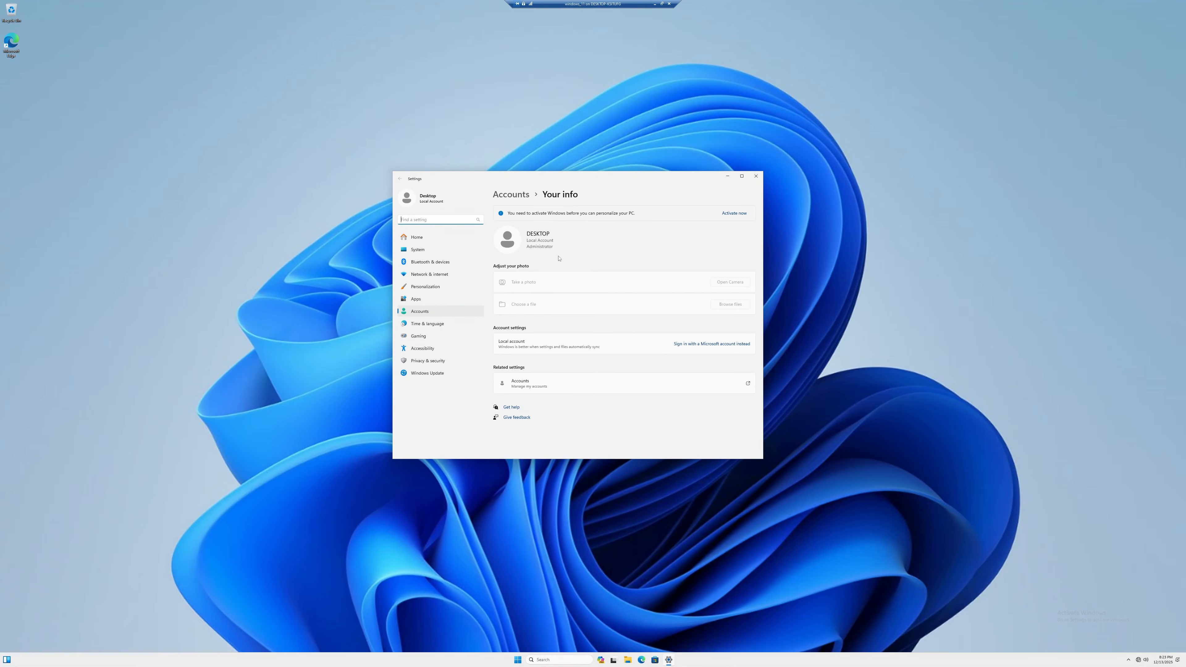
{"action": "left_click", "coordinate": [756, 176]}
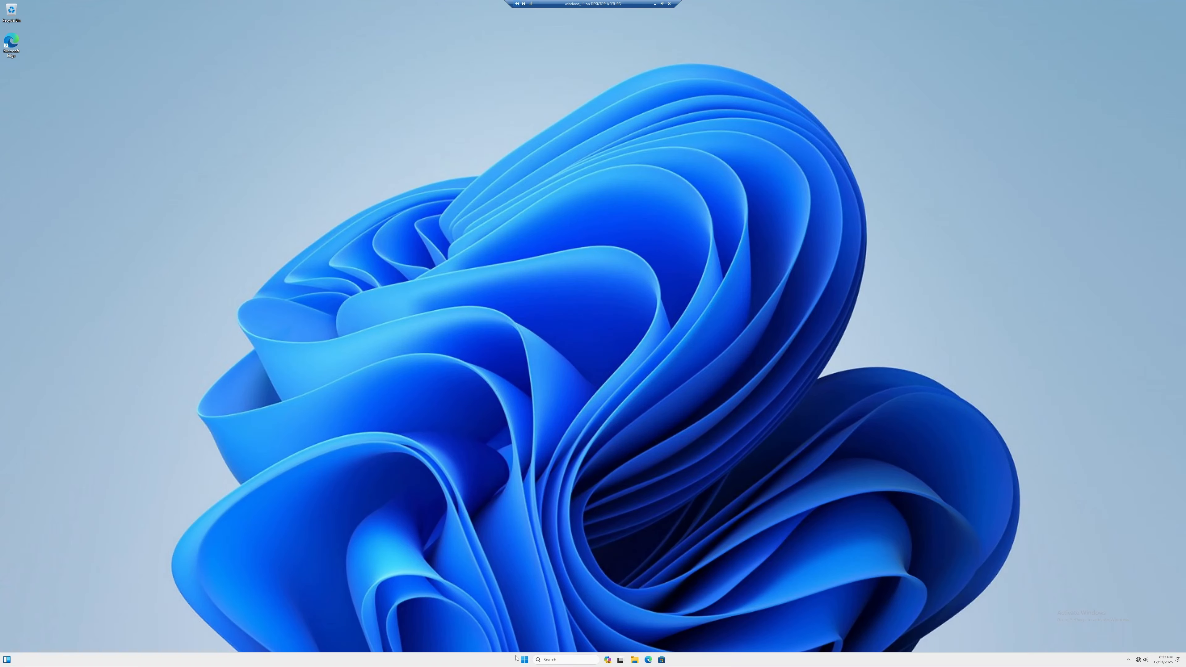
Search Windows for "windows update"
{"action": "left_click", "coordinate": [560, 659]}
{"action": "type", "text": "windows update"}
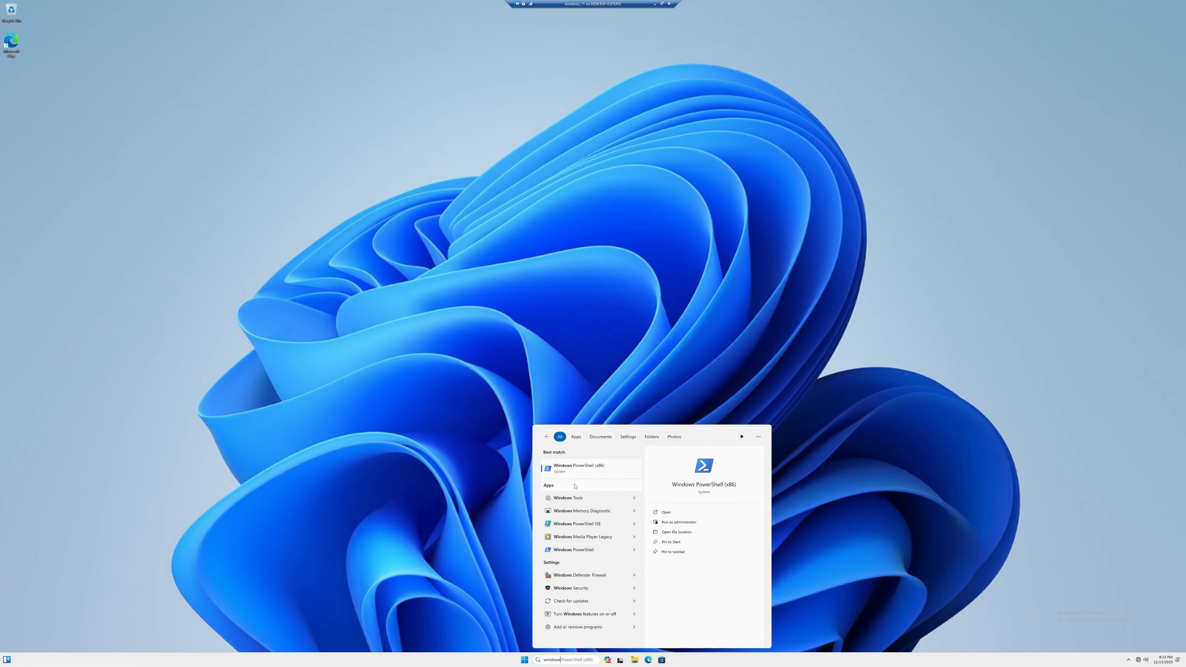